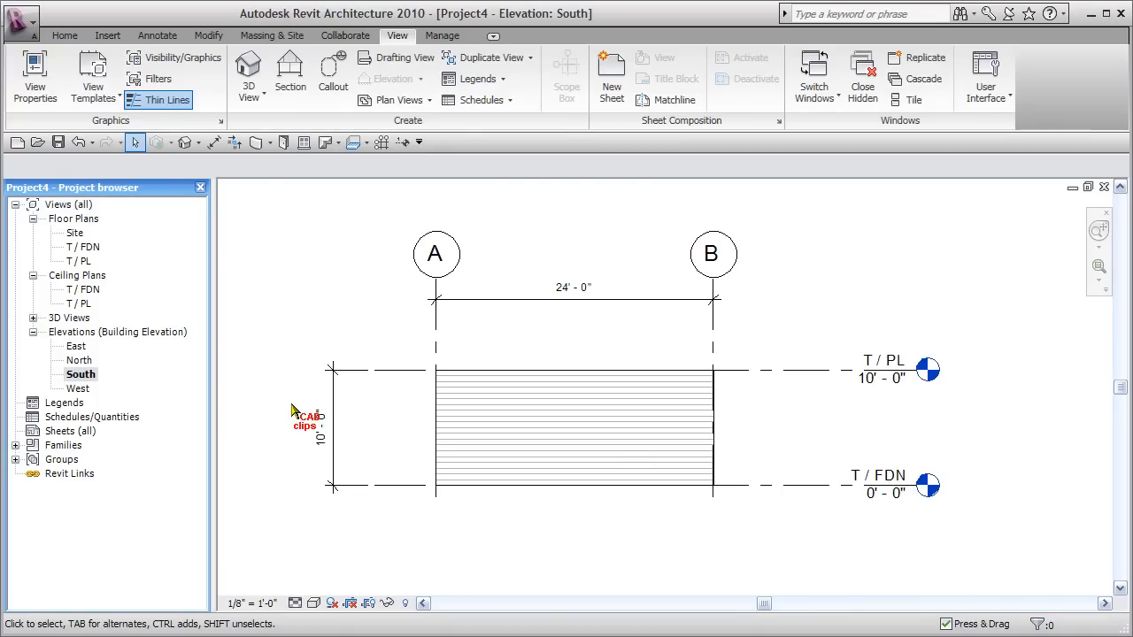
# Step: Open the T / PL floor plan view of the garage
pyautogui.scroll(4, 715, 443)
pyautogui.moveTo(491, 423); pyautogui.dragTo(627, 488, button='middle')
pyautogui.scroll(-4, 620, 405)
pyautogui.click(79, 360)
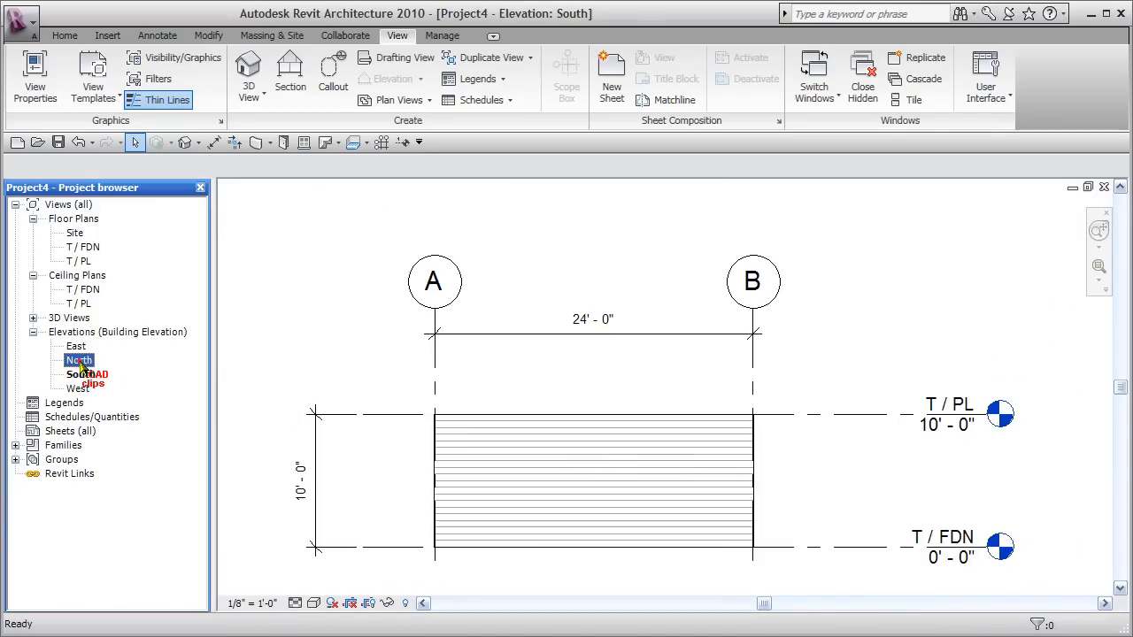
pyautogui.doubleClick(80, 360)
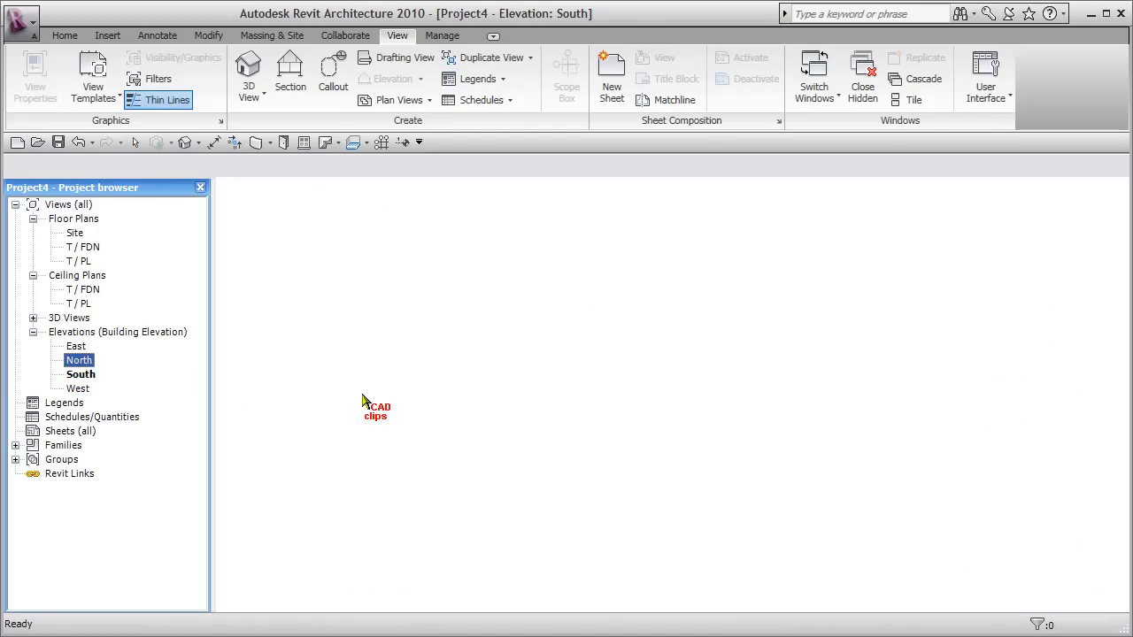
pyautogui.doubleClick(77, 262)
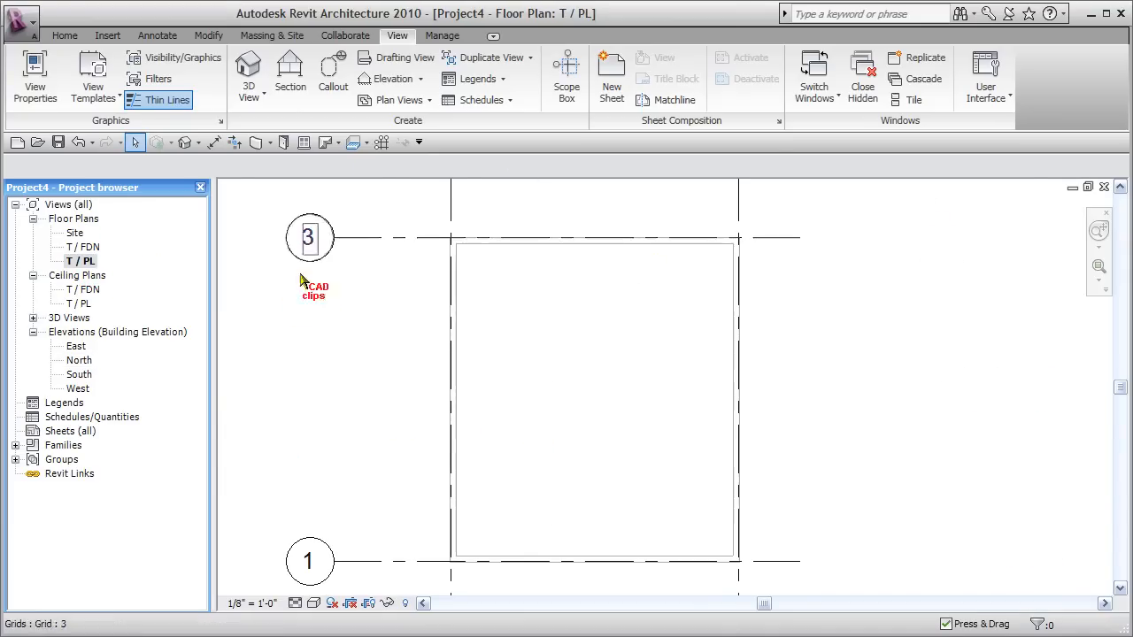
pyautogui.moveTo(582, 383); pyautogui.dragTo(587, 376, button='middle')
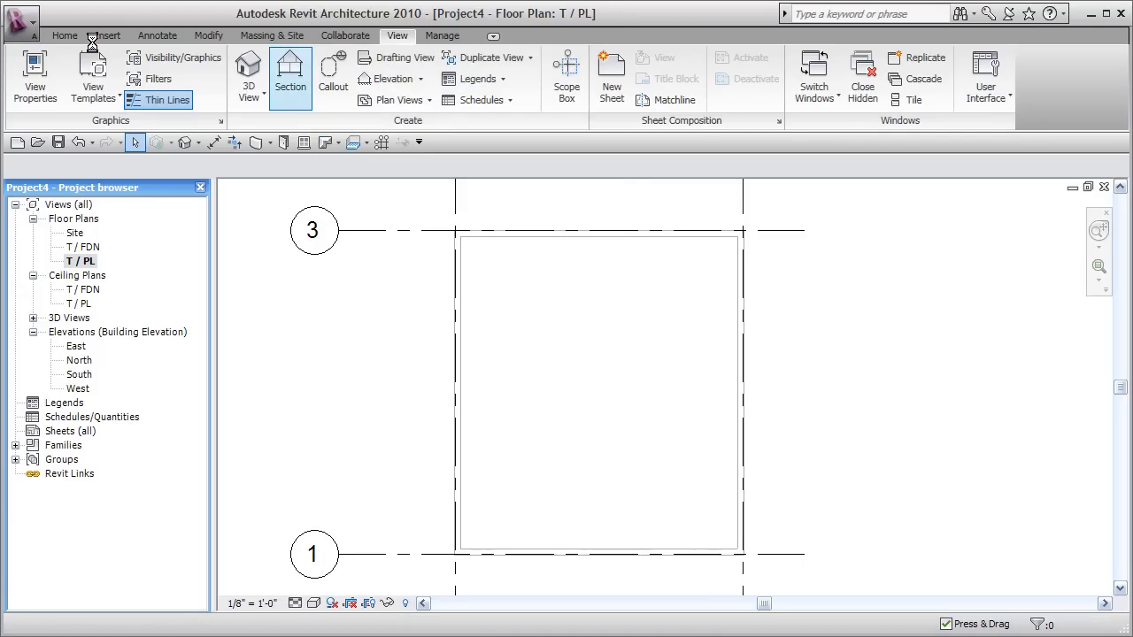
# Step: Start a roof by footprint and save the project as DOUBLE-GARAGE in the 00-Double-Garage folder
pyautogui.click(59, 36)
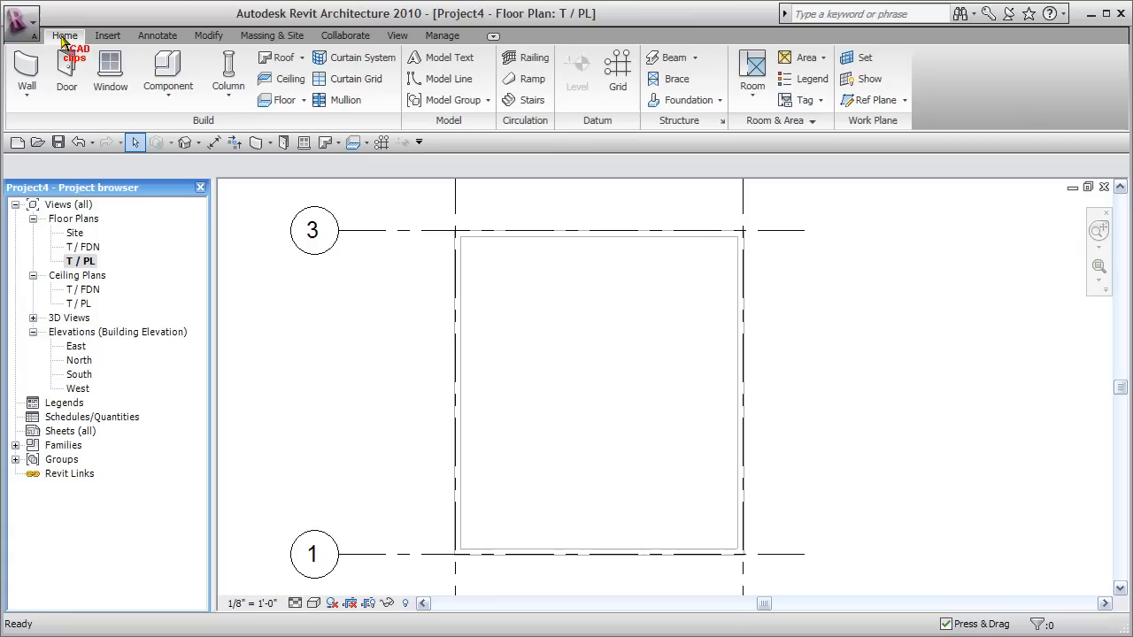
pyautogui.click(302, 58)
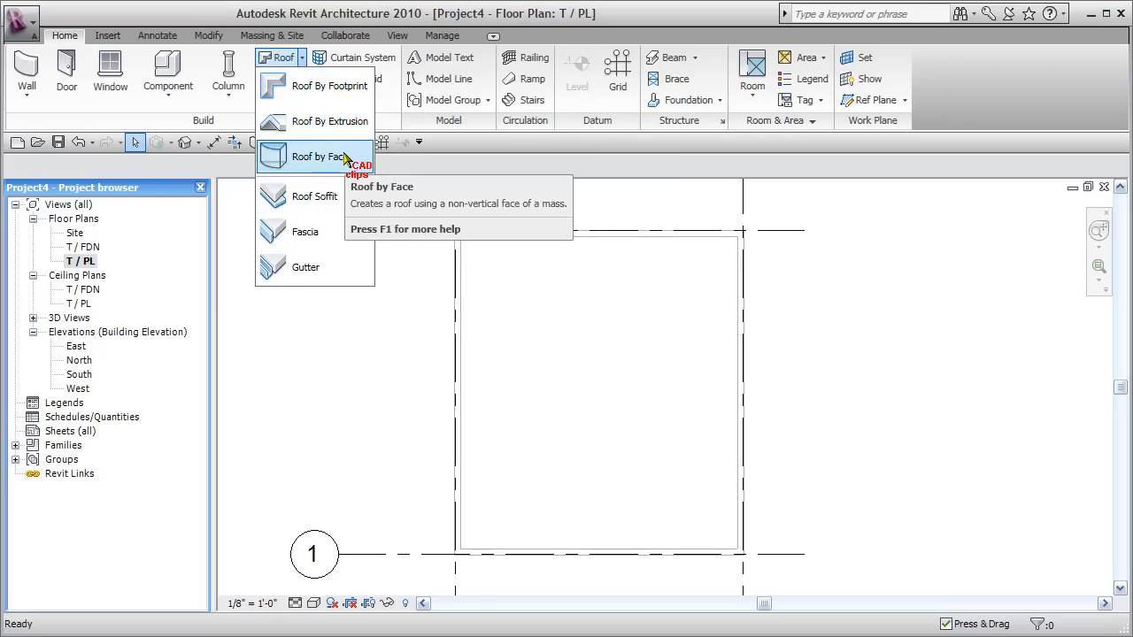
pyautogui.click(329, 89)
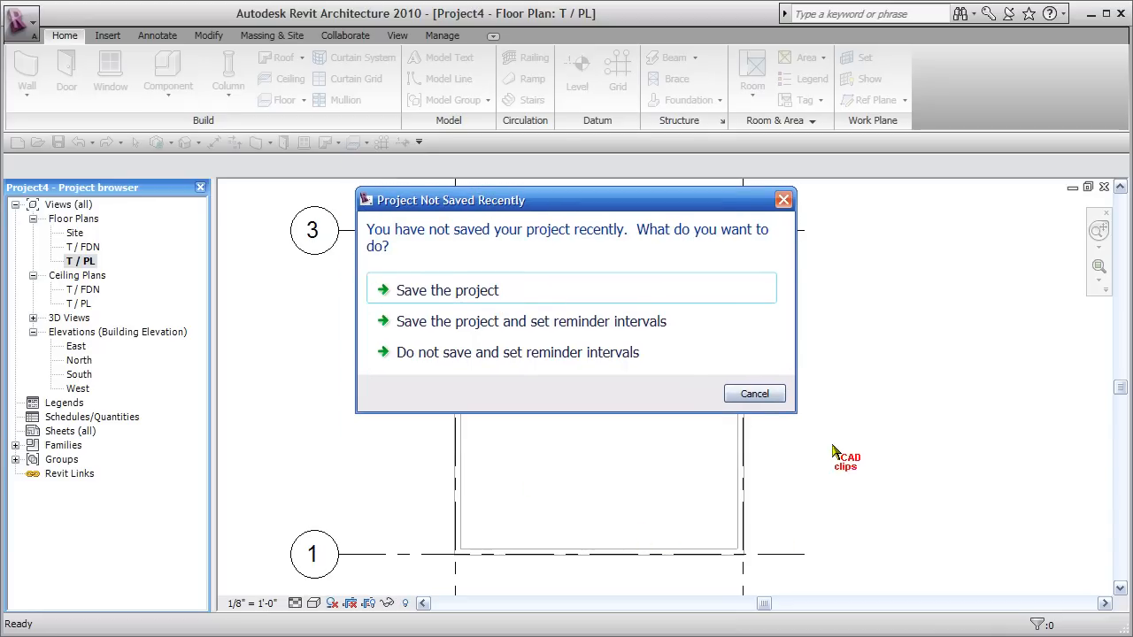
pyautogui.click(467, 295)
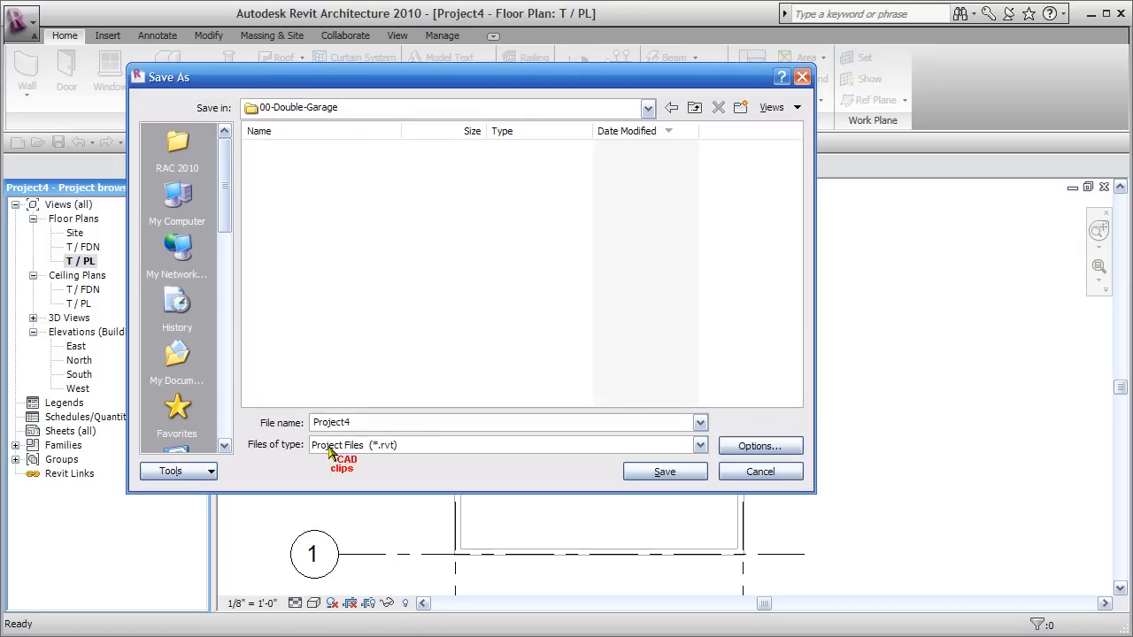
pyautogui.click(645, 108)
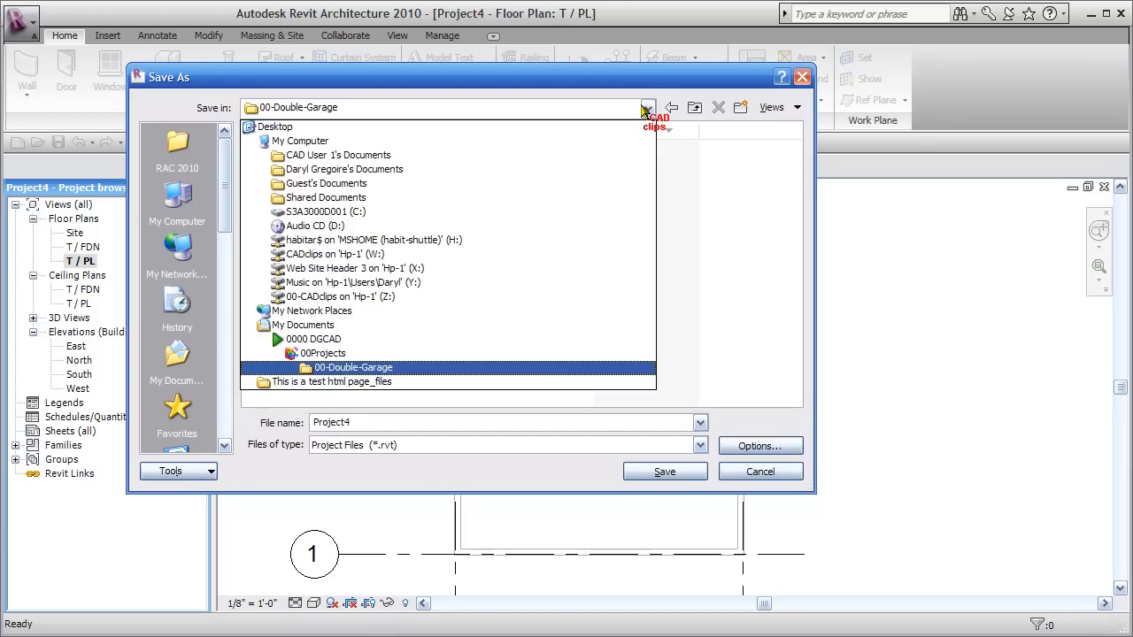
pyautogui.click(382, 369)
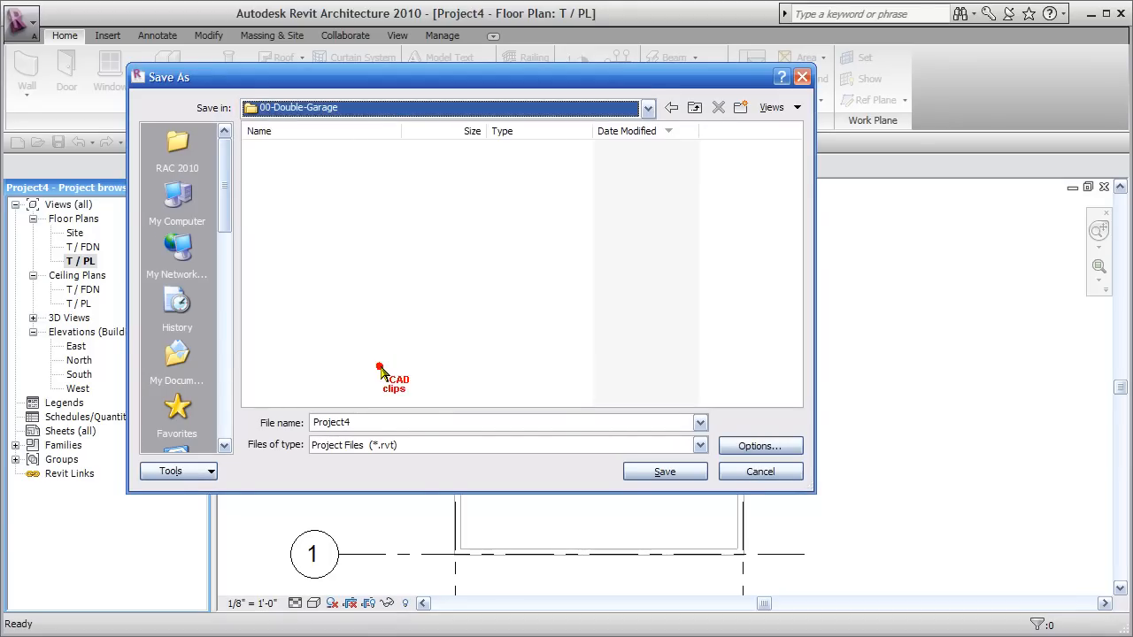
pyautogui.doubleClick(391, 421)
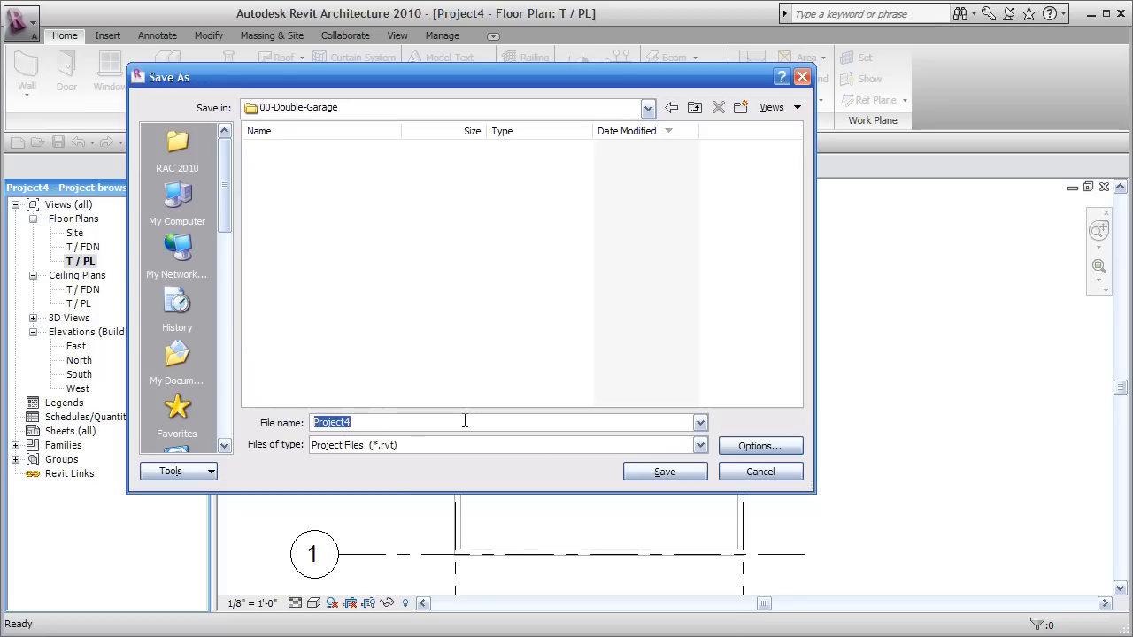
pyautogui.write('DOUBLE-GARAGE')
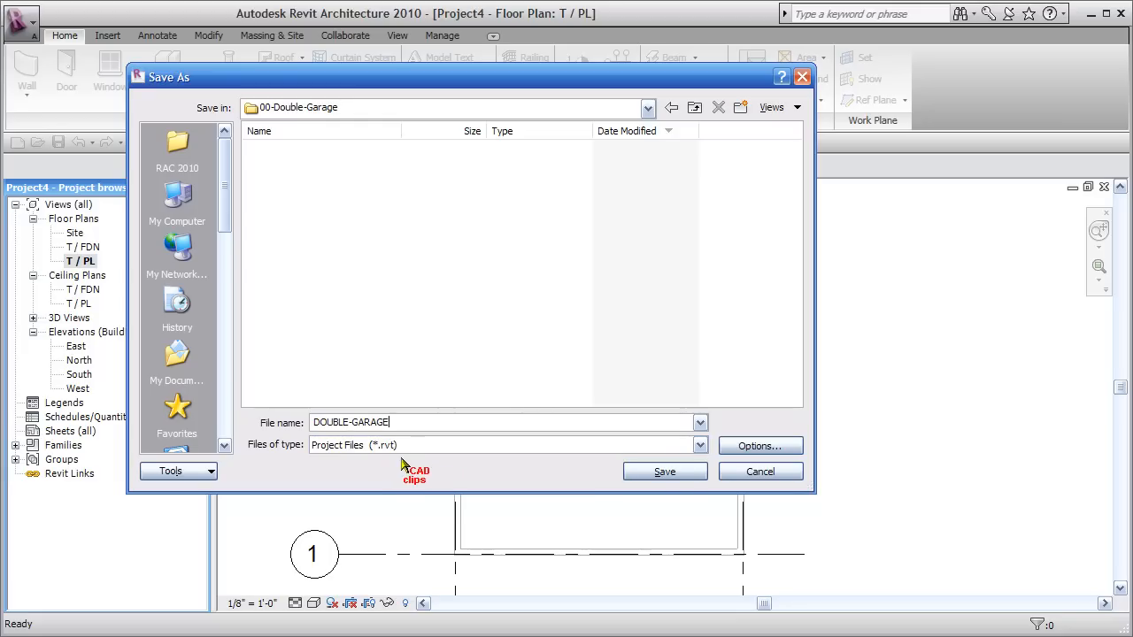
pyautogui.click(665, 471)
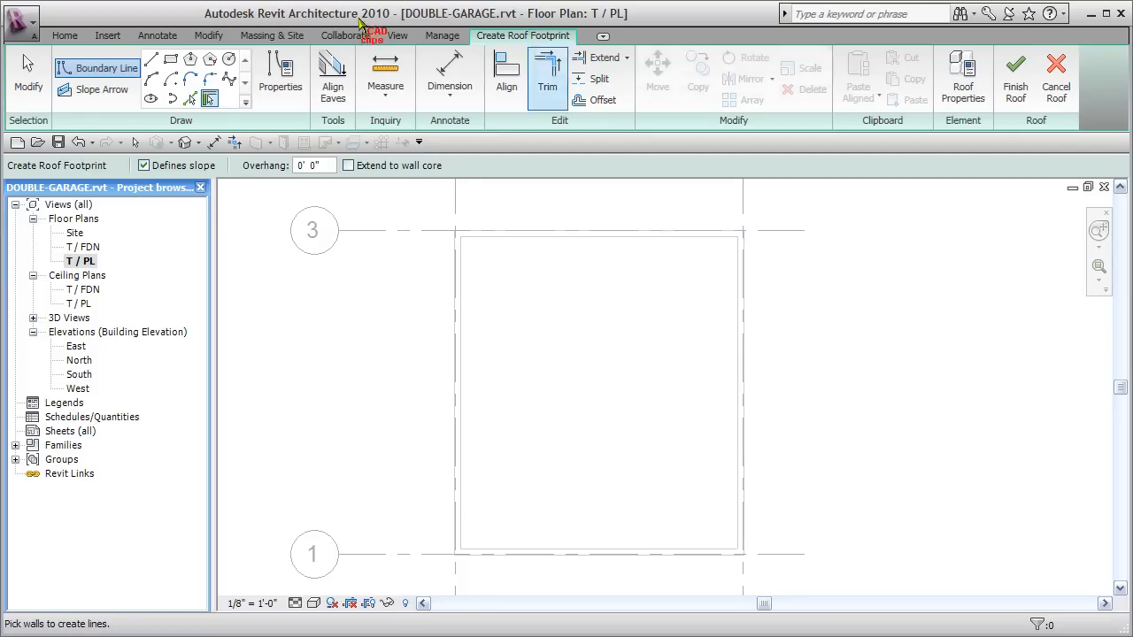
# Step: Cancel and restart the roof by footprint, setting the overhang to 1' 6"
pyautogui.click(64, 37)
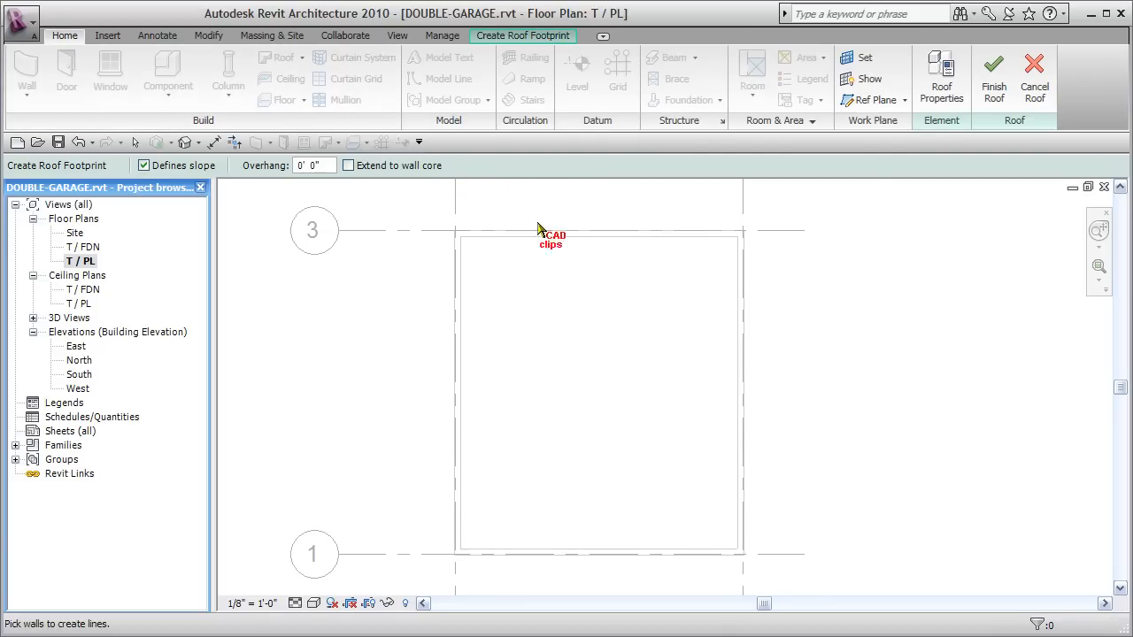
pyautogui.click(1036, 84)
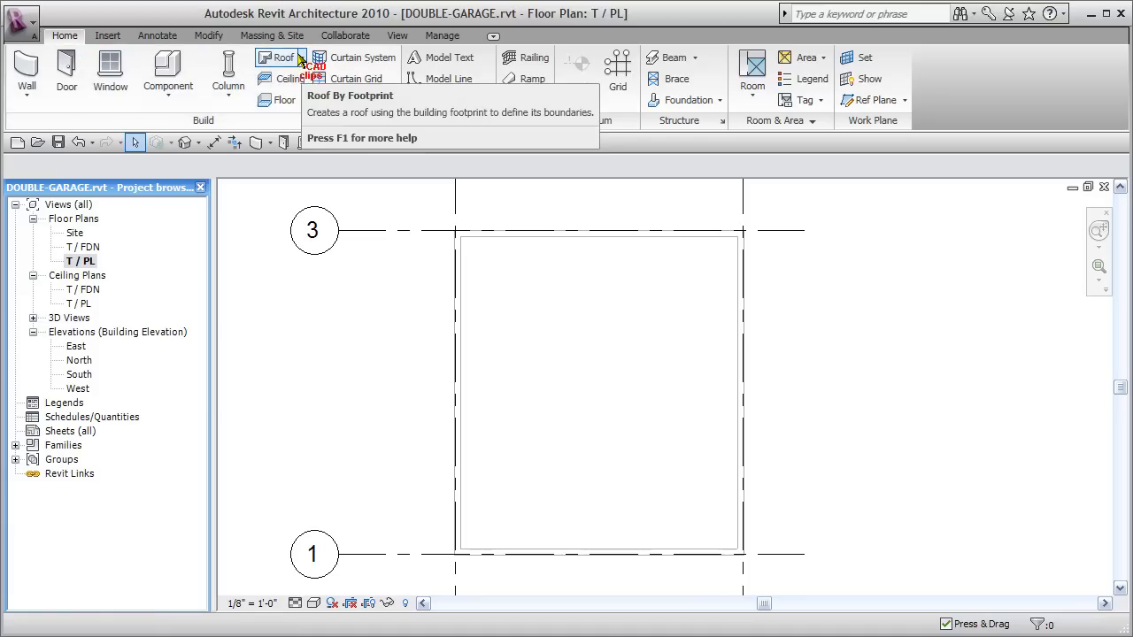
pyautogui.click(276, 59)
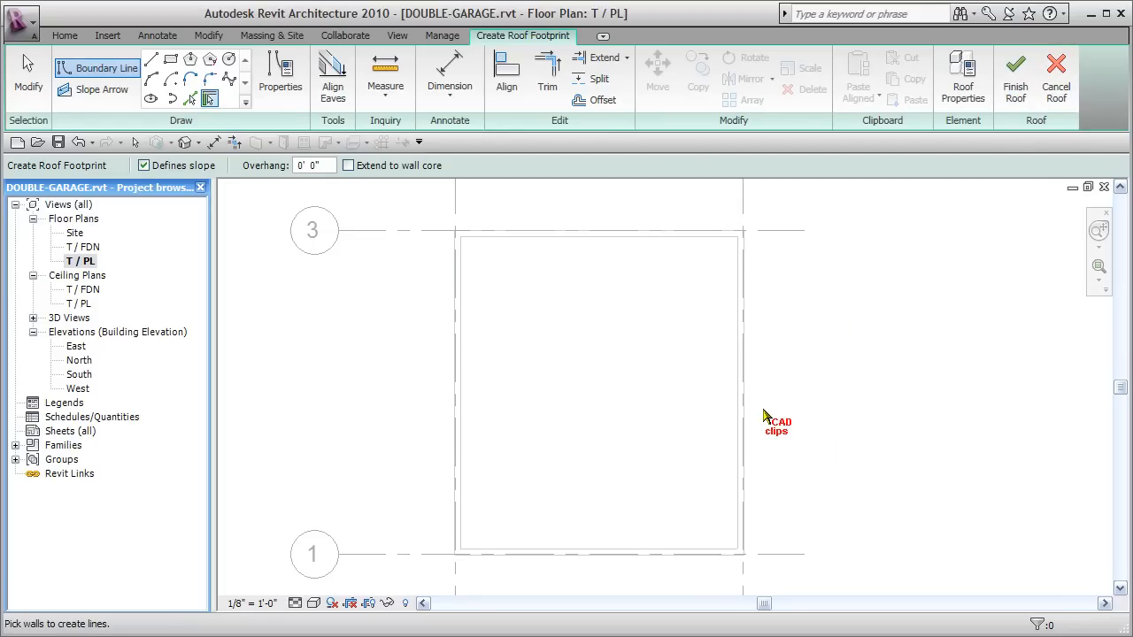
pyautogui.scroll(-2, 763, 409)
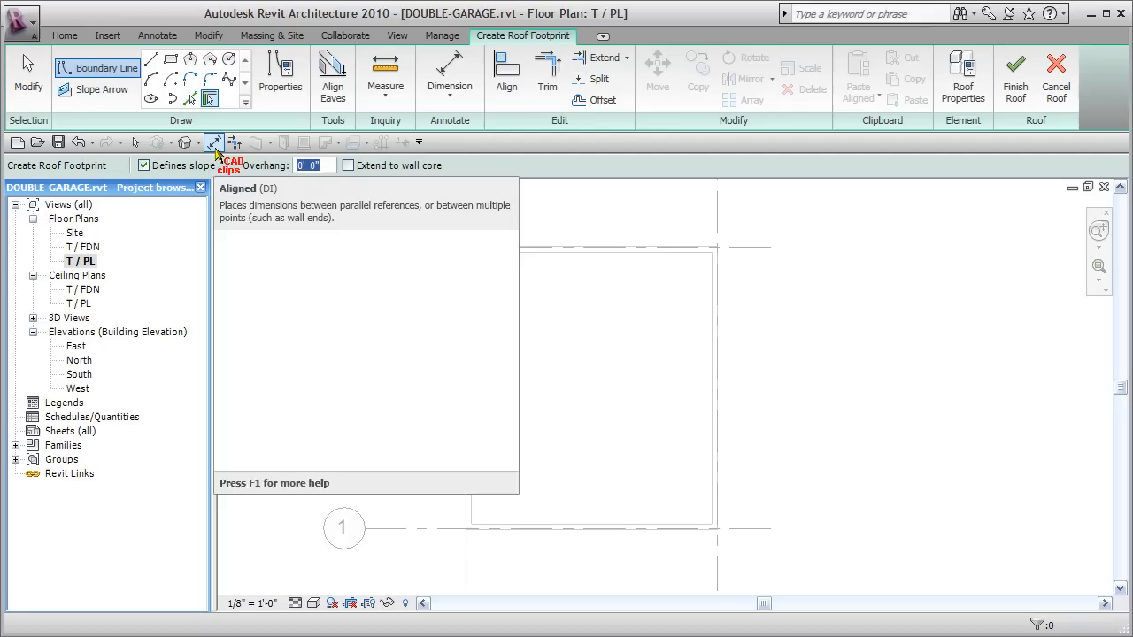
pyautogui.write('1')
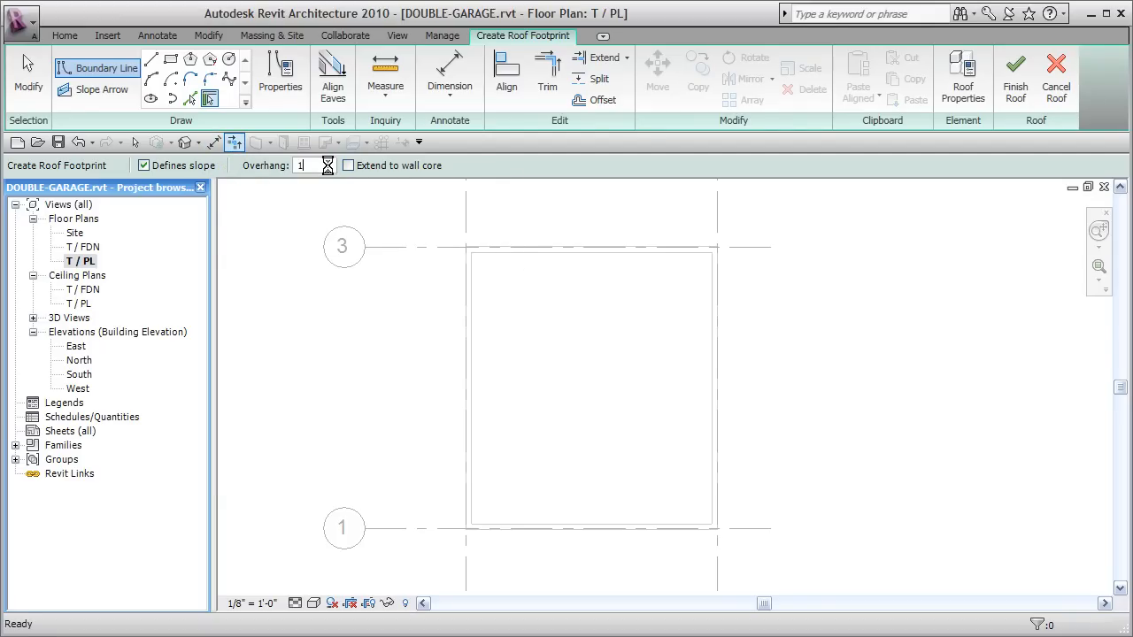
pyautogui.write('8"')
pyautogui.press('Return')
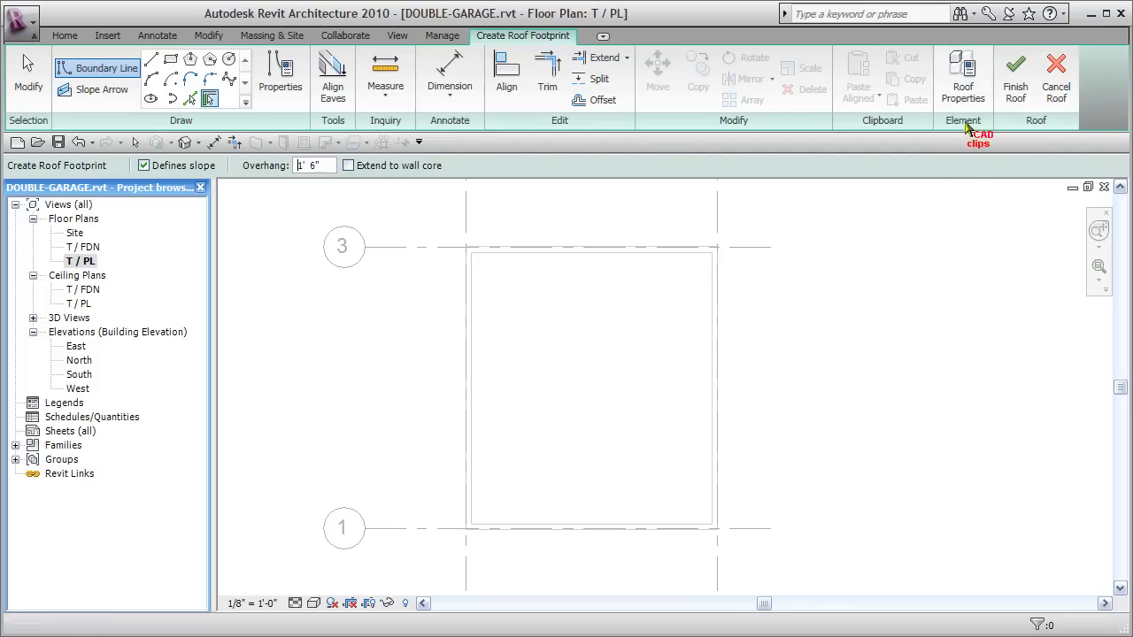
# Step: Change the roof type to Generic - 9" in the roof's instance properties
pyautogui.click(968, 67)
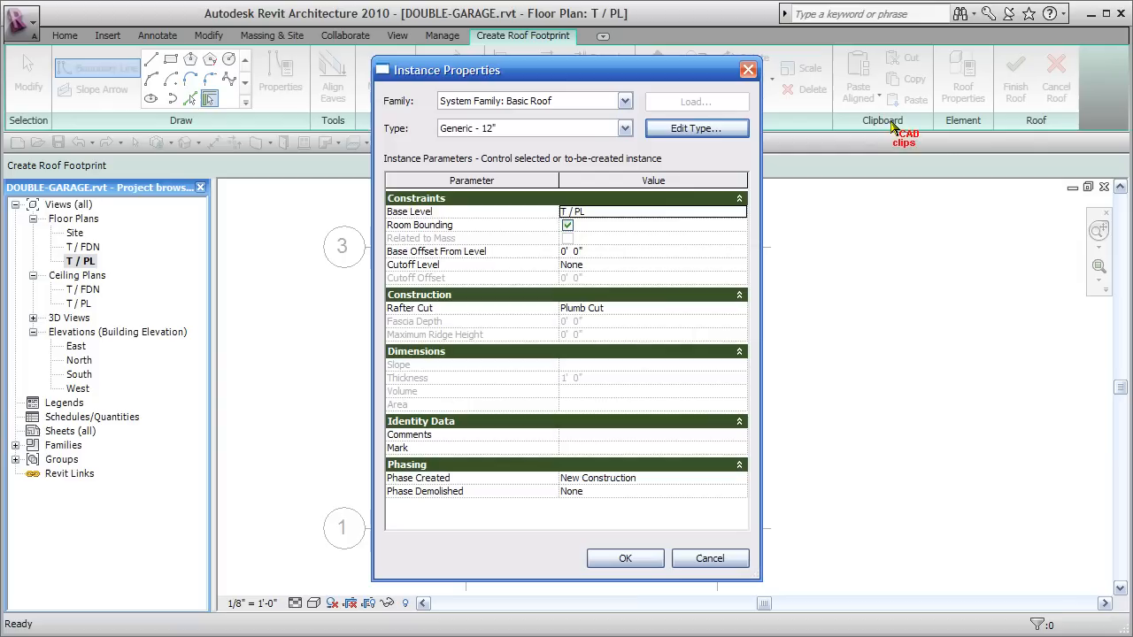
pyautogui.click(625, 129)
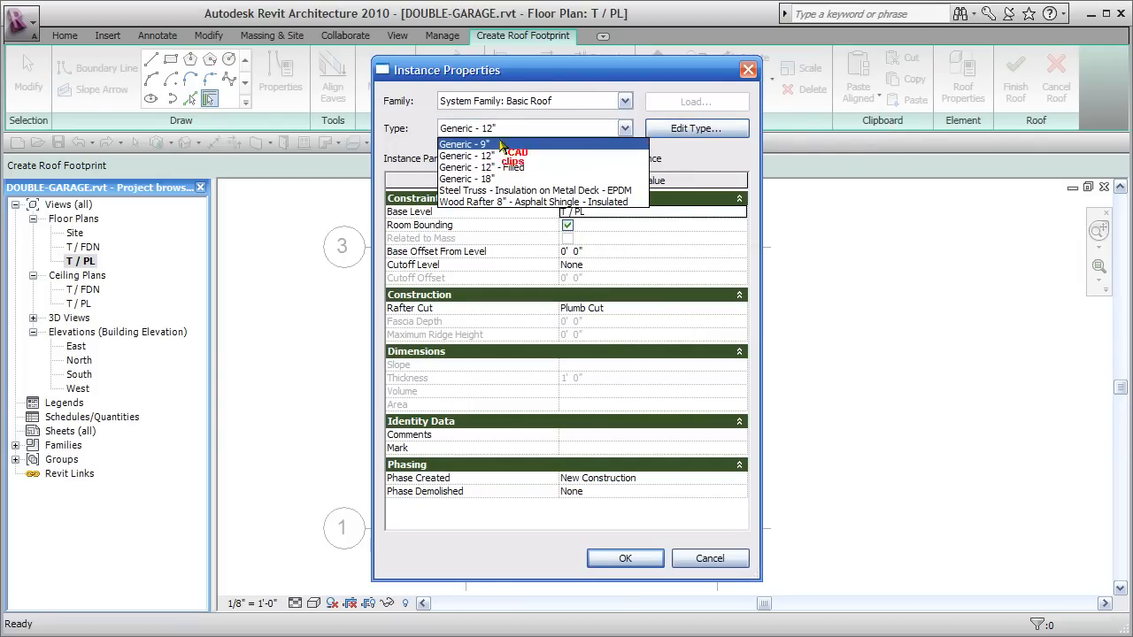
pyautogui.click(462, 143)
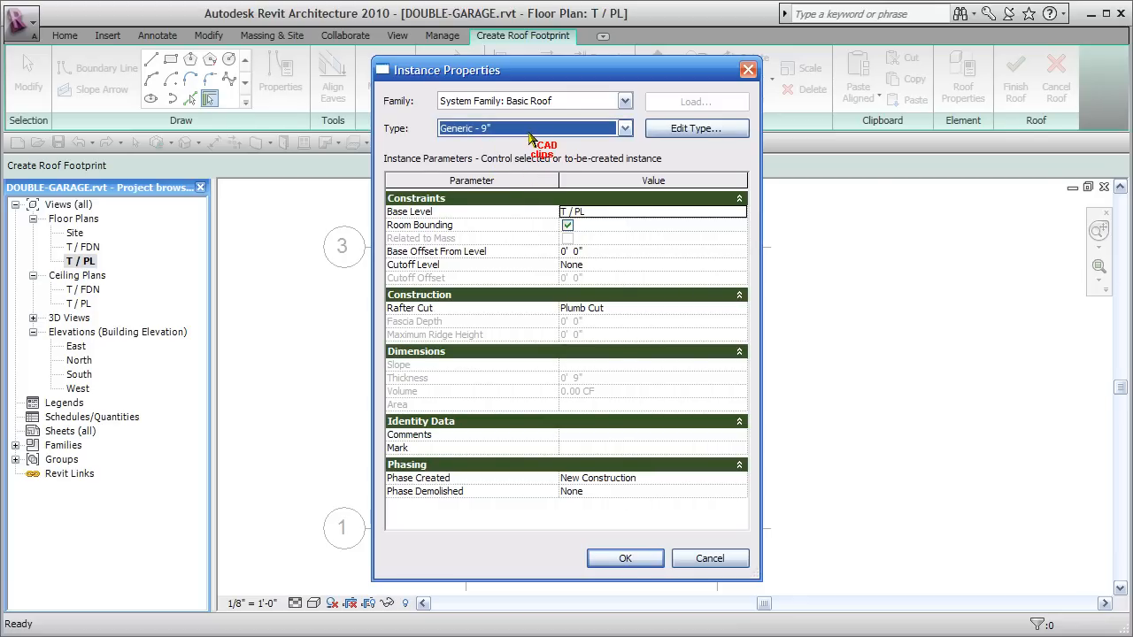
pyautogui.click(625, 558)
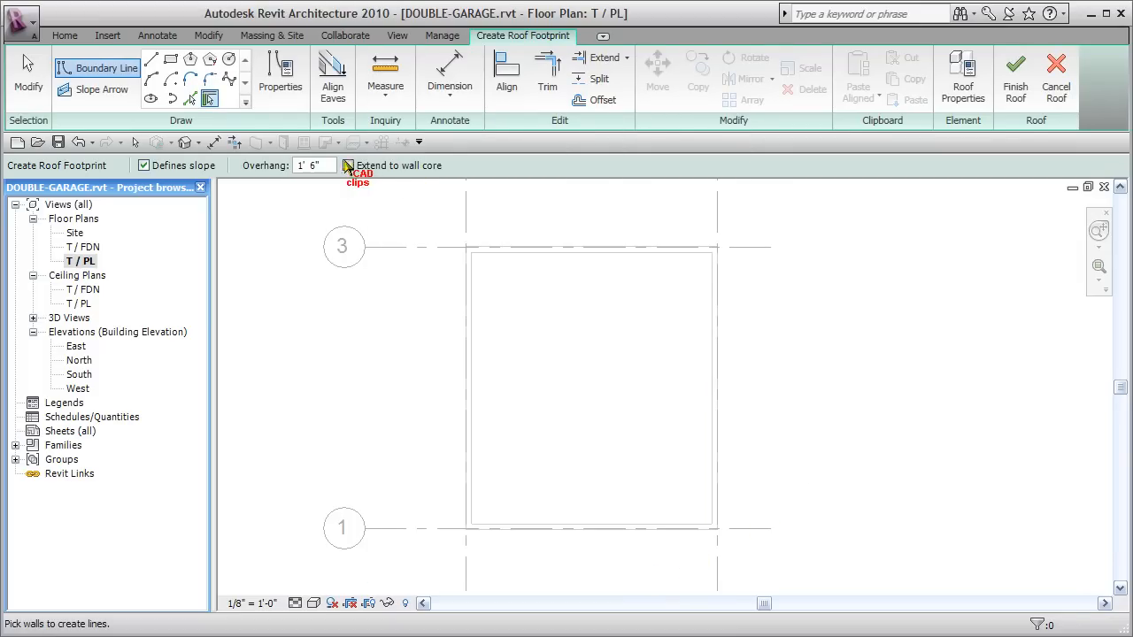
# Step: Create slope-defining roof boundary lines from all four garage walls to close the footprint
pyautogui.click(563, 248)
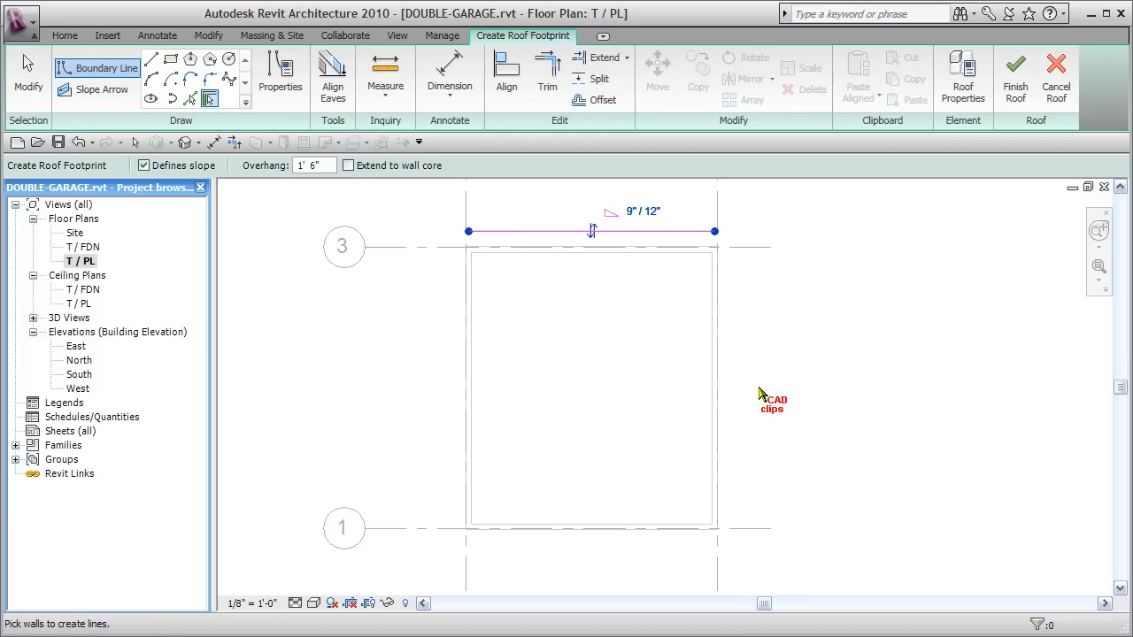
pyautogui.click(718, 399)
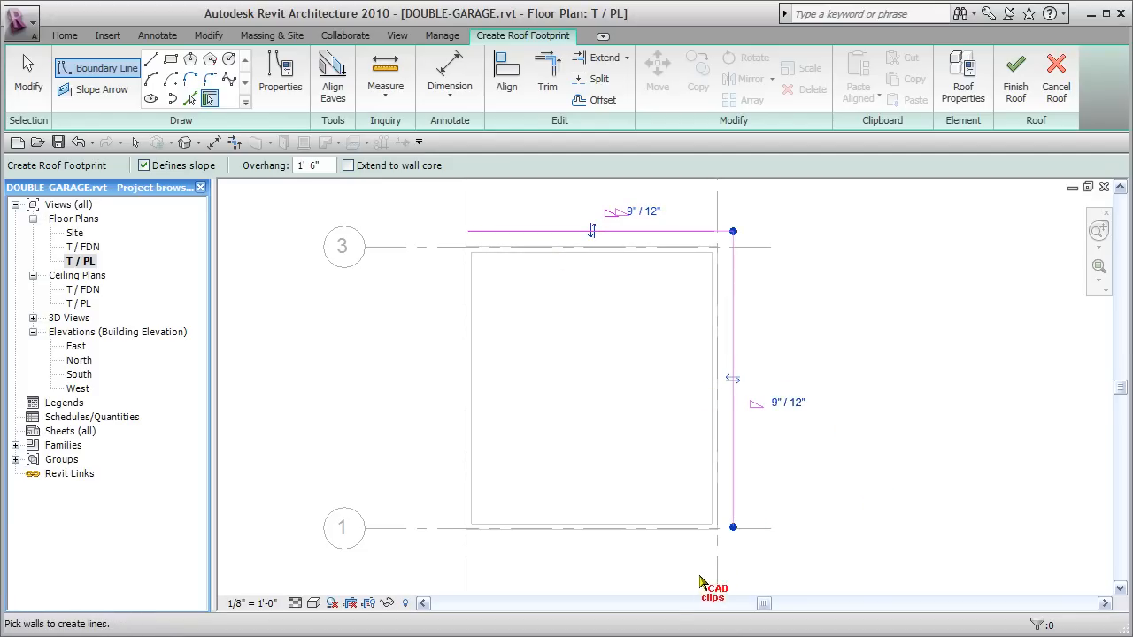
pyautogui.click(609, 542)
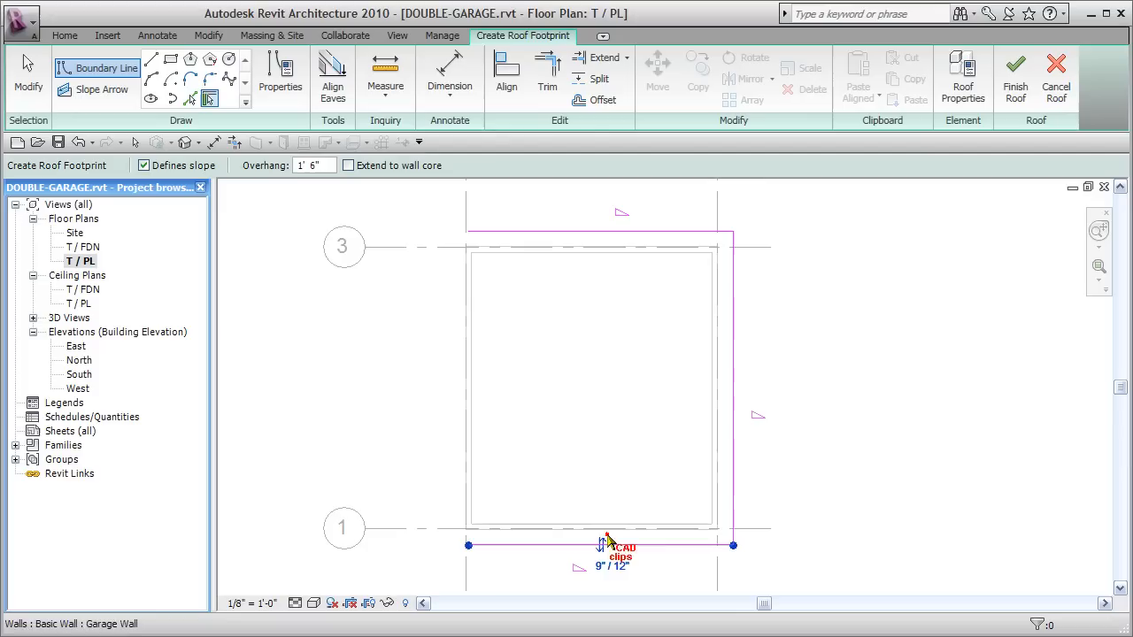
pyautogui.click(469, 395)
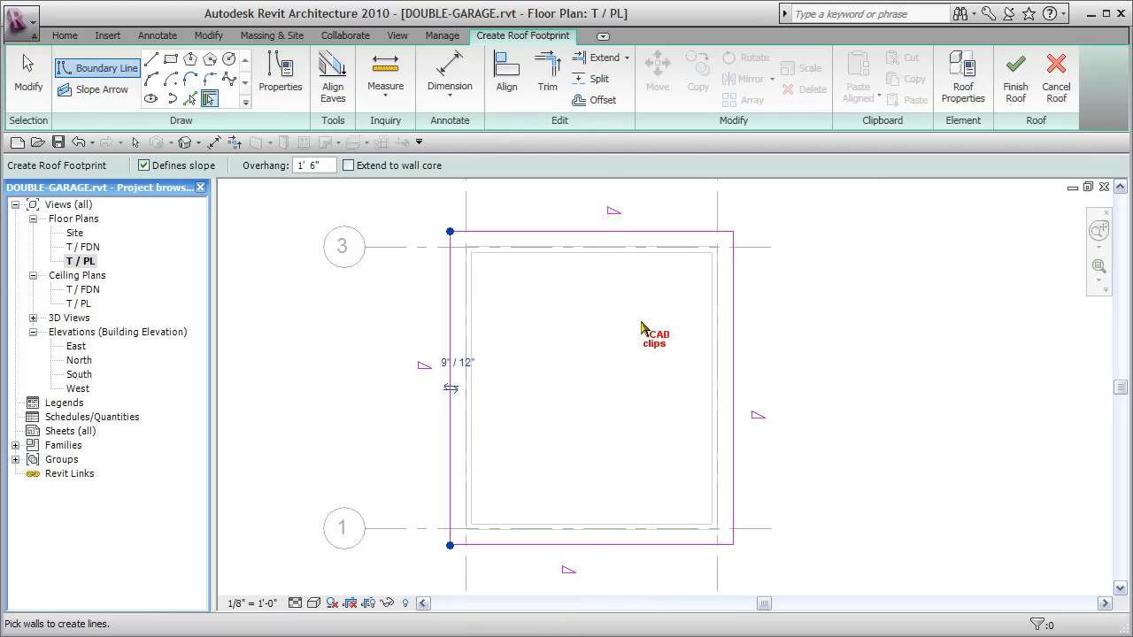
pyautogui.click(797, 353)
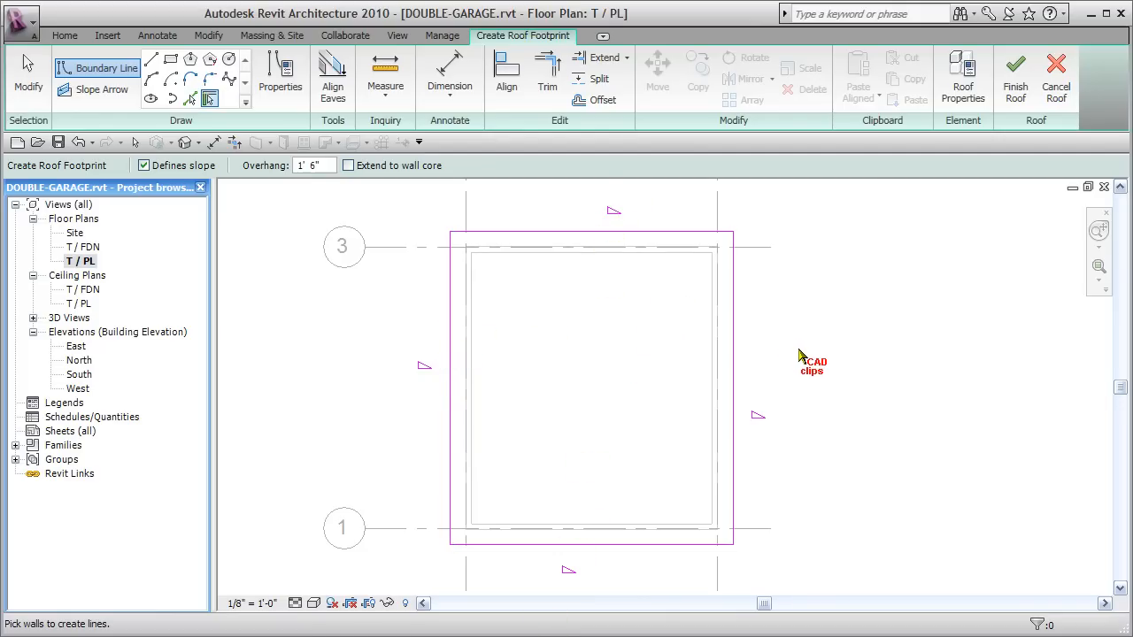
pyautogui.press('Escape')
# Step: Turn off Defines Slope for the boundary lines along grids 3 and 1
pyautogui.click(660, 233)
pyautogui.click(245, 165)
pyautogui.click(640, 544)
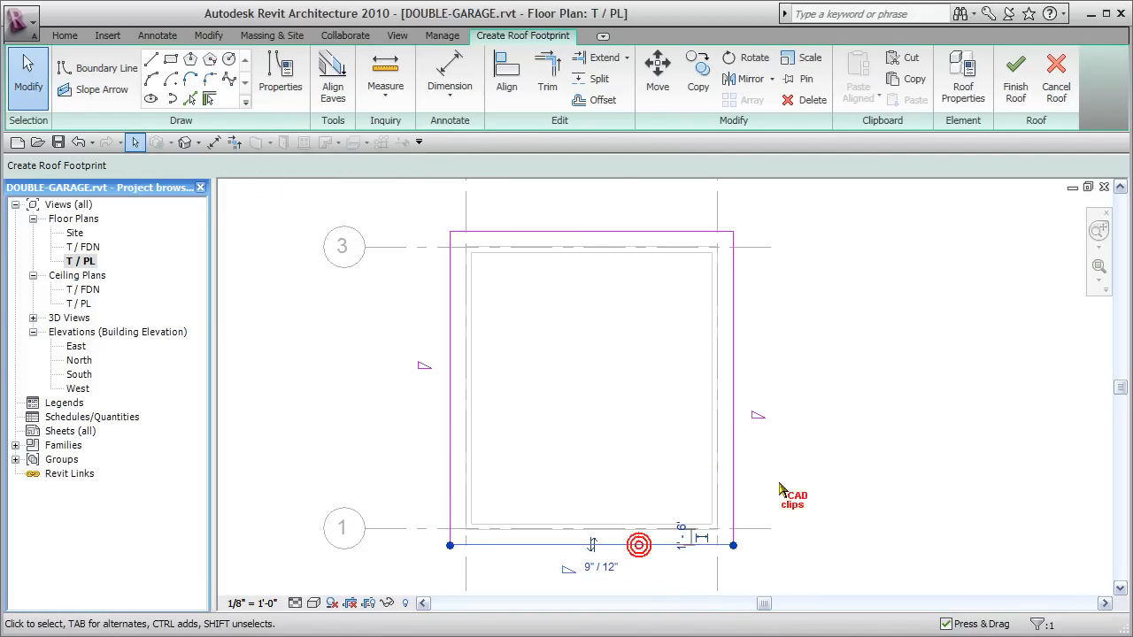
pyautogui.click(245, 165)
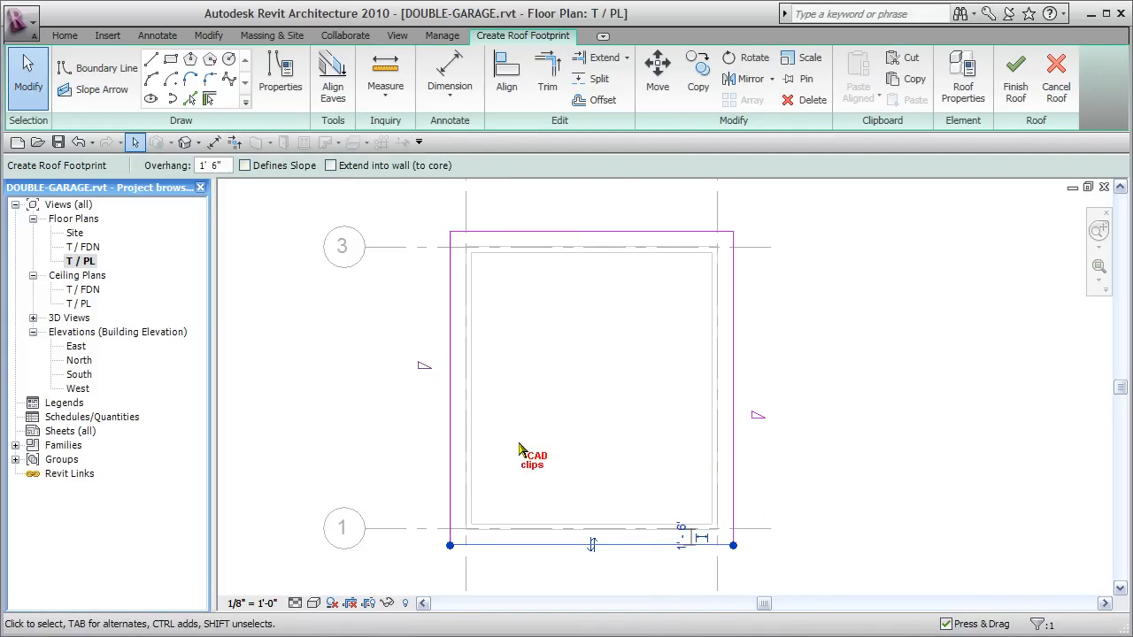
pyautogui.click(955, 455)
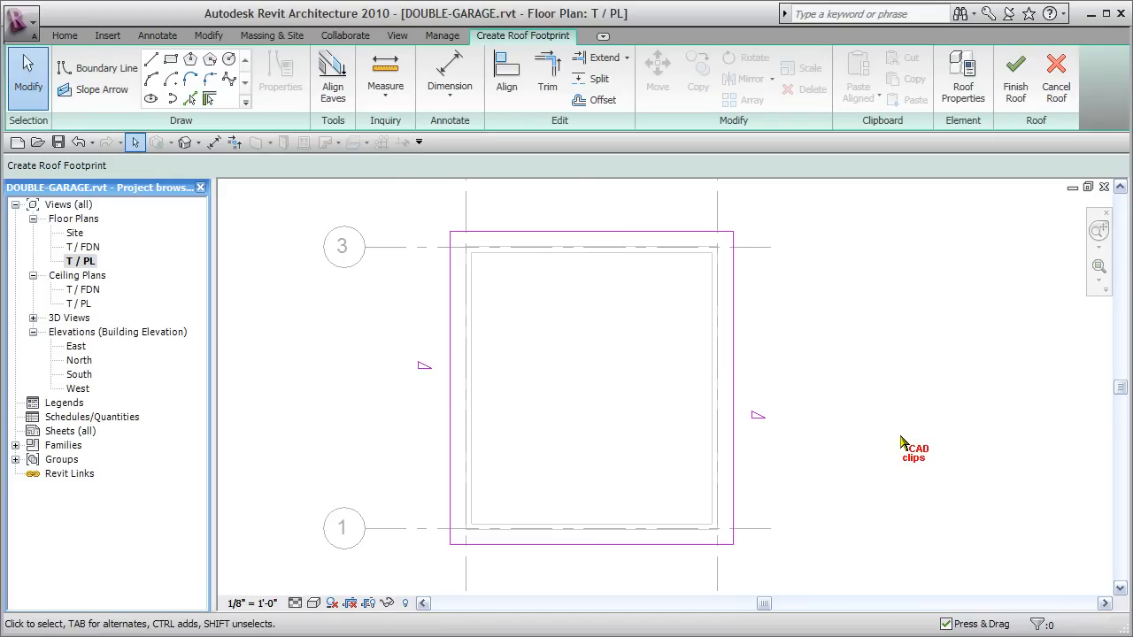
# Step: Set the roof's slope to 7 in its instance properties and finish the roof
pyautogui.click(963, 75)
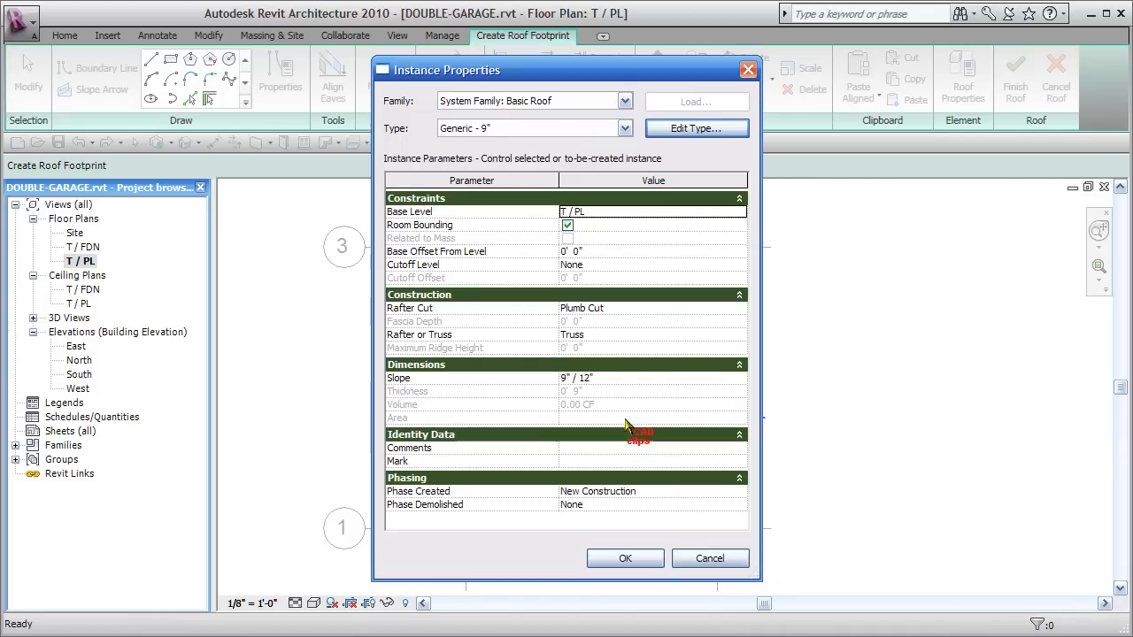
pyautogui.click(605, 378)
pyautogui.write('7')
pyautogui.click(644, 559)
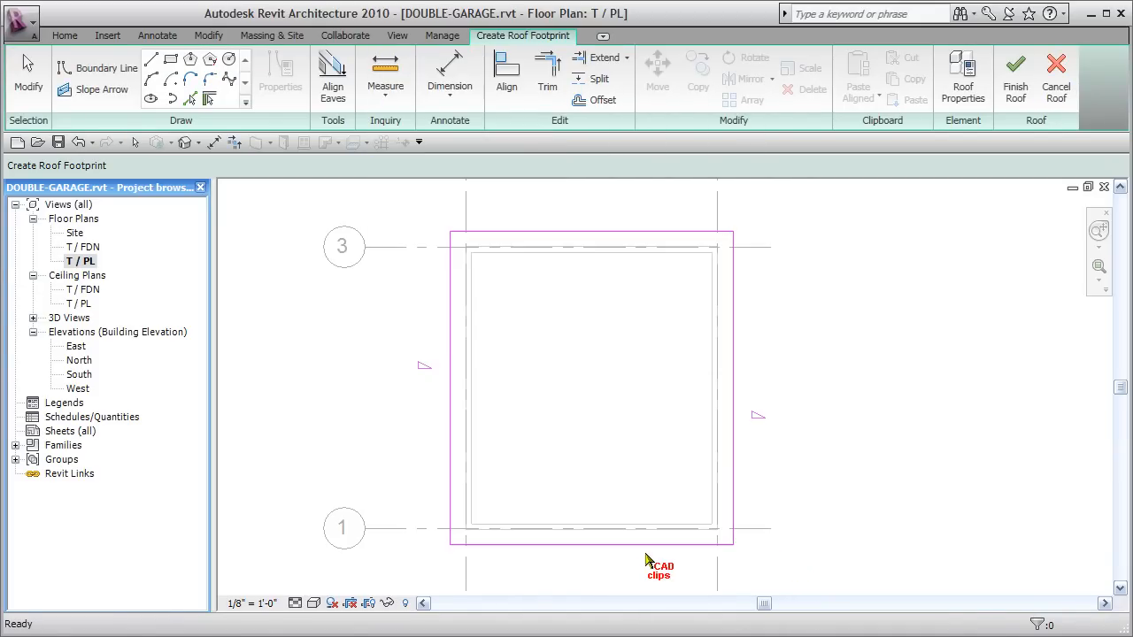
pyautogui.press('Escape')
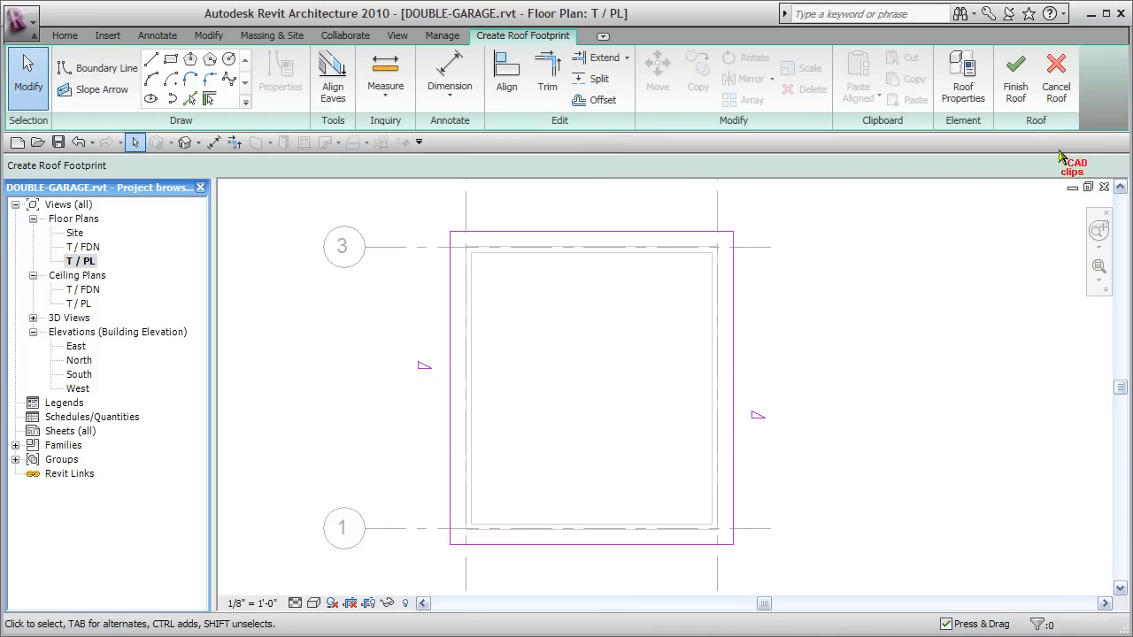
pyautogui.click(1018, 81)
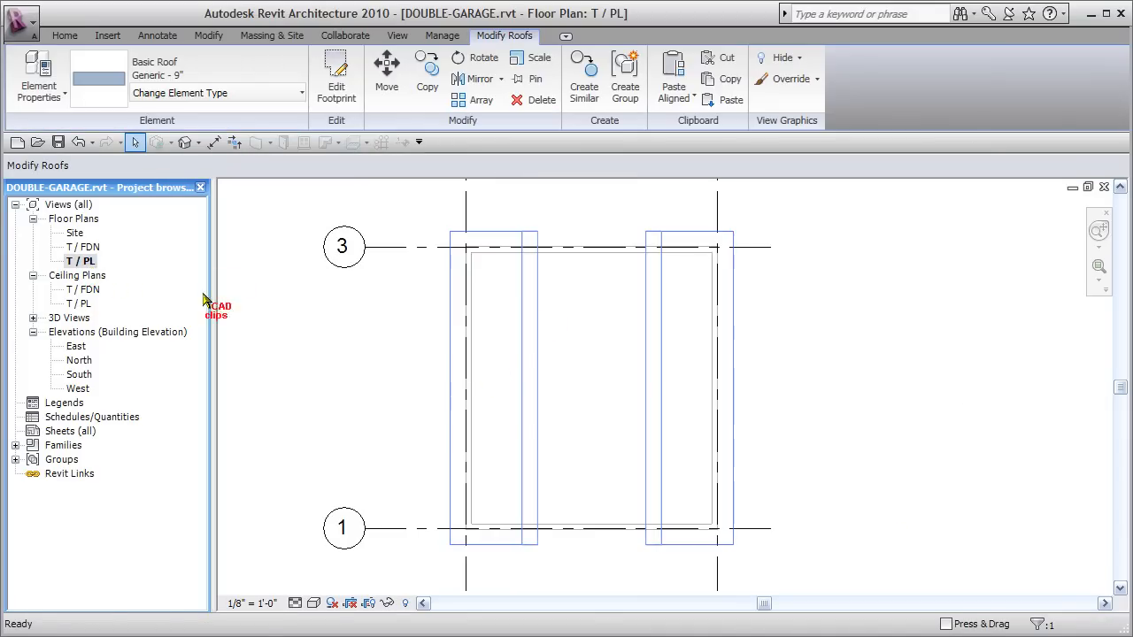
# Step: Turn off the T / FDN underlay in the T / PL floor plan's view properties
pyautogui.click(876, 395)
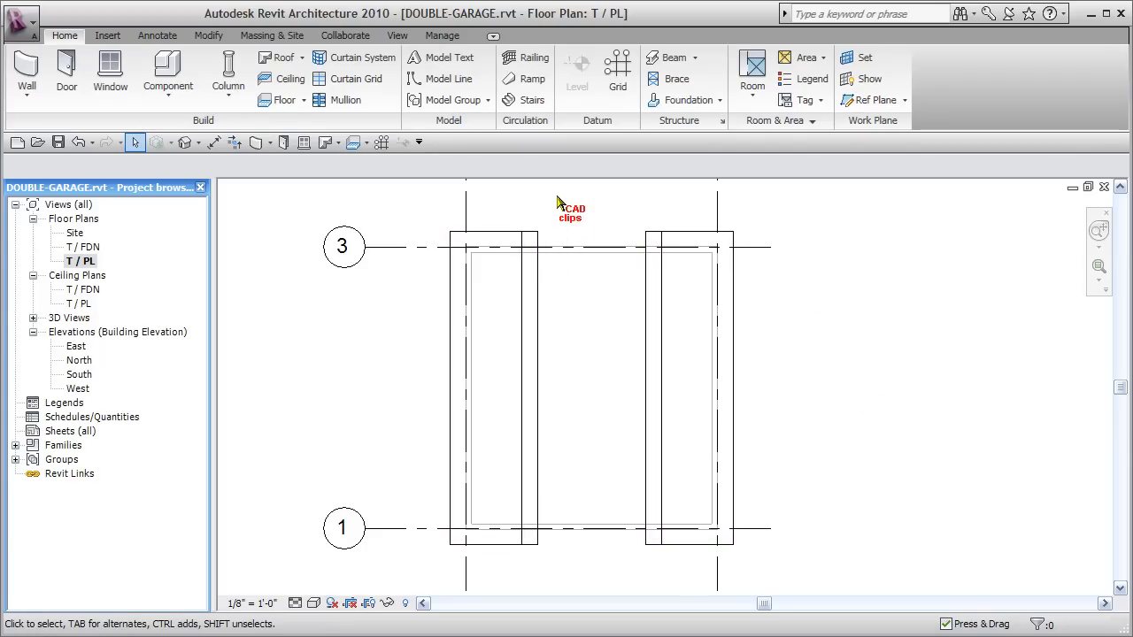
pyautogui.scroll(-2, 498, 546)
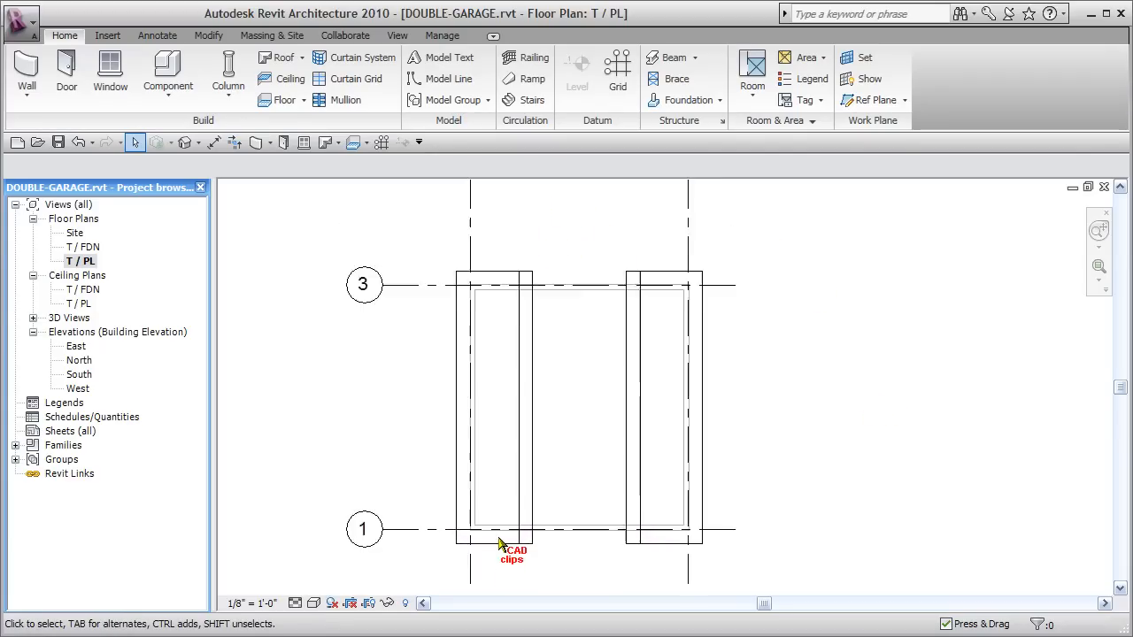
pyautogui.moveTo(794, 475); pyautogui.dragTo(829, 440, button='middle')
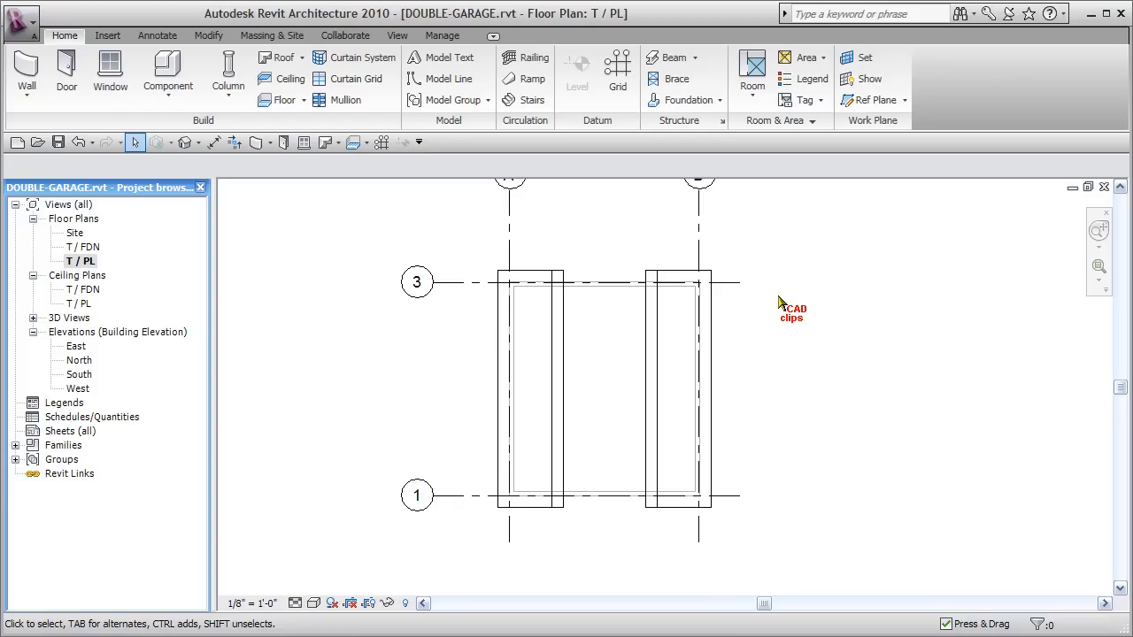
pyautogui.moveTo(511, 281); pyautogui.dragTo(513, 315, button='middle')
pyautogui.rightClick(327, 213)
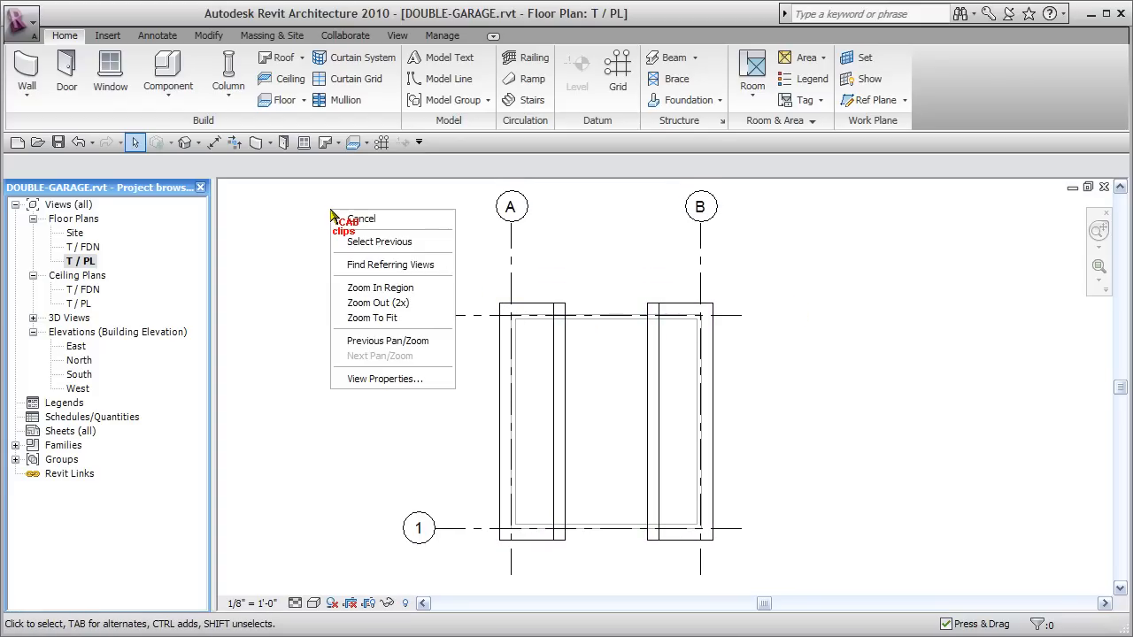
pyautogui.click(374, 381)
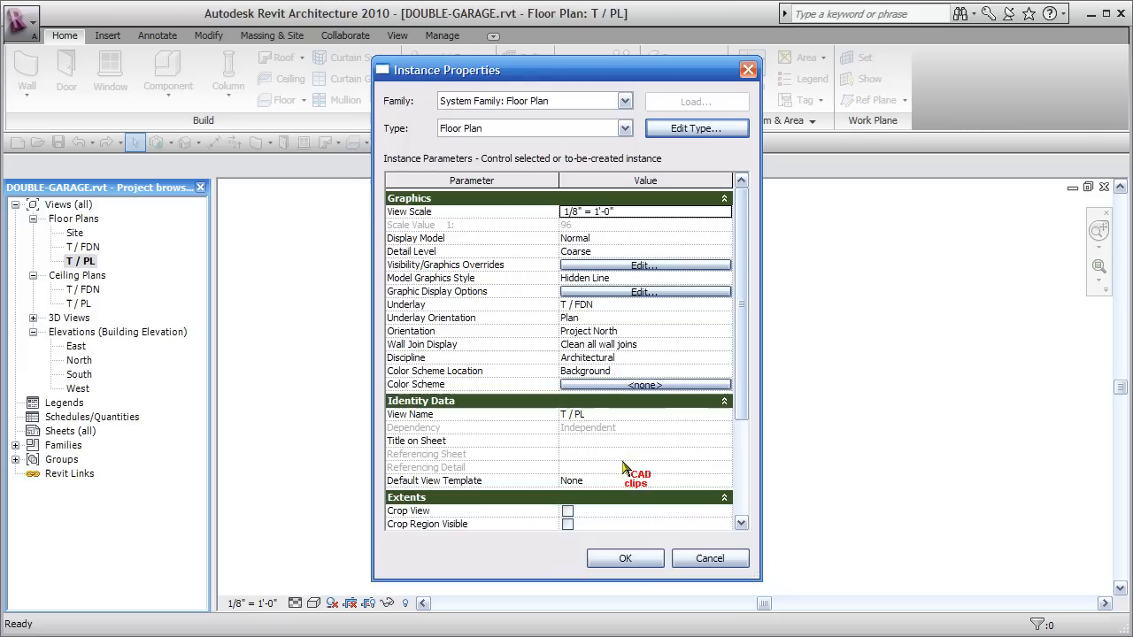
pyautogui.click(634, 563)
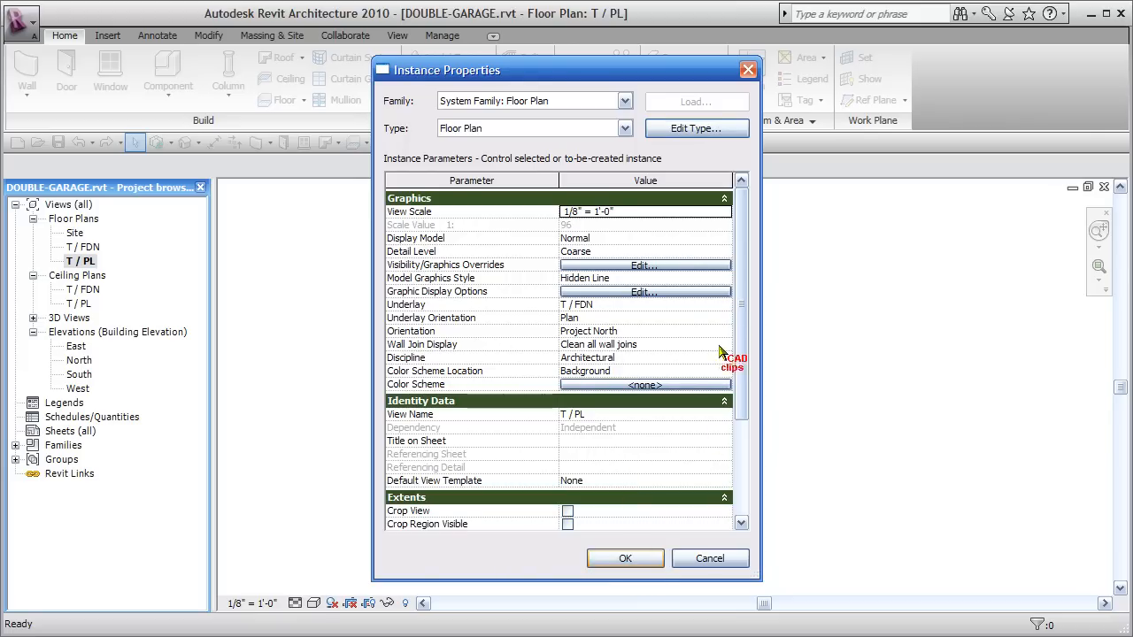
pyautogui.click(724, 304)
pyautogui.click(577, 329)
pyautogui.click(625, 559)
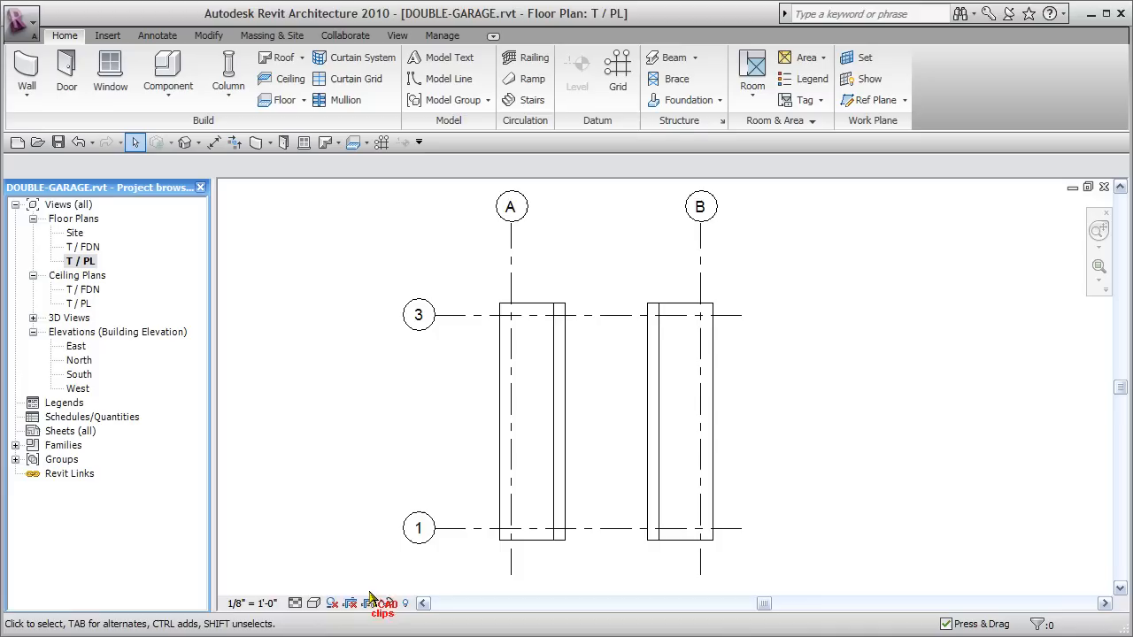
# Step: Open the default 3D view of the garage model
pyautogui.click(317, 601)
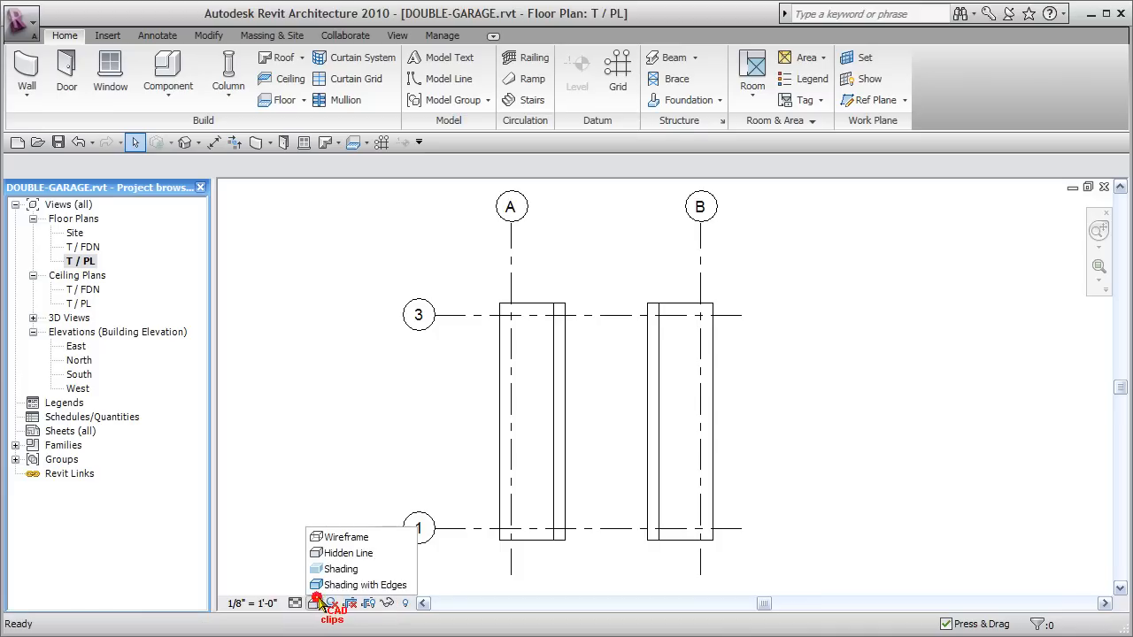
pyautogui.click(329, 418)
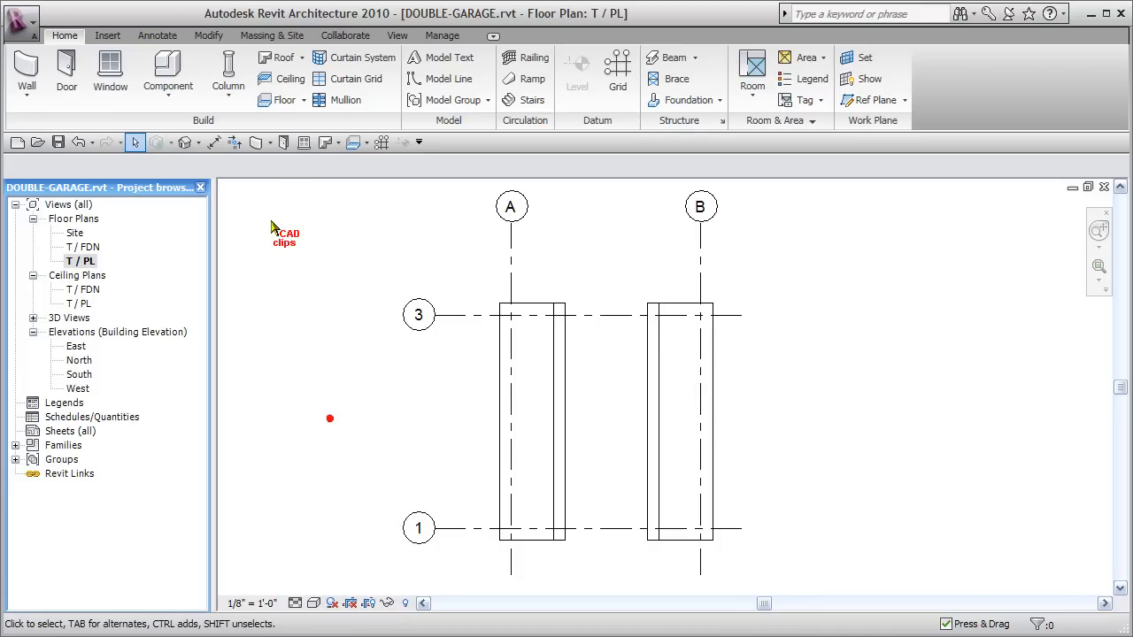
pyautogui.click(185, 142)
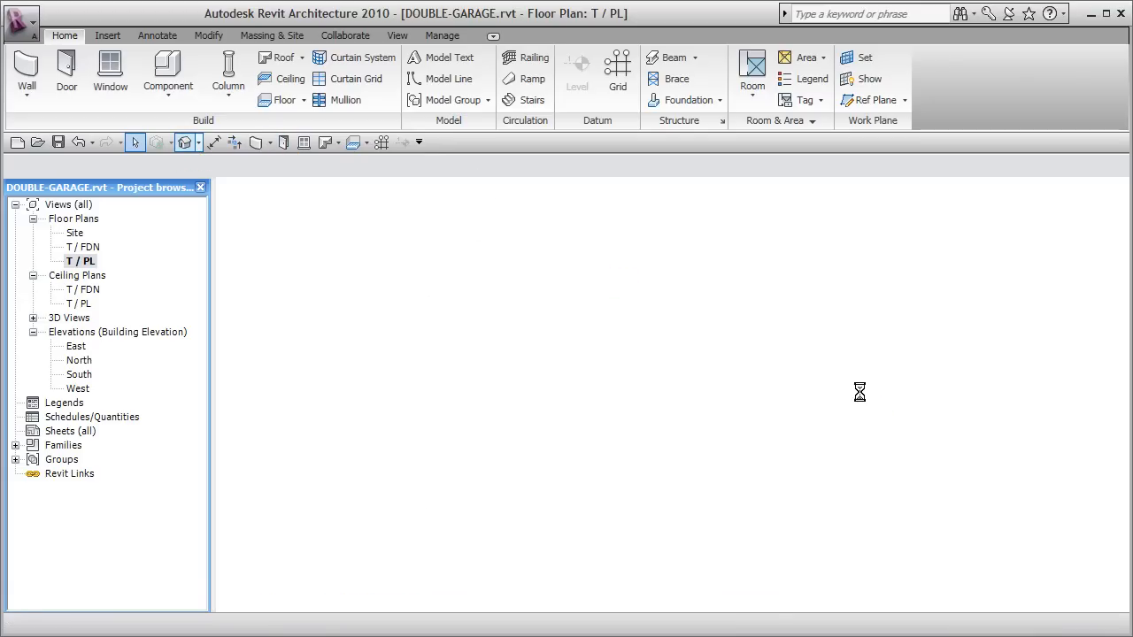
pyautogui.moveTo(852, 501)
pyautogui.keyDown('shift'); pyautogui.mouseDown(button='middle')
pyautogui.moveTo(850, 486)
pyautogui.moveTo(847, 501)
pyautogui.moveTo(837, 493)
pyautogui.mouseUp(button='middle'); pyautogui.keyUp('shift')
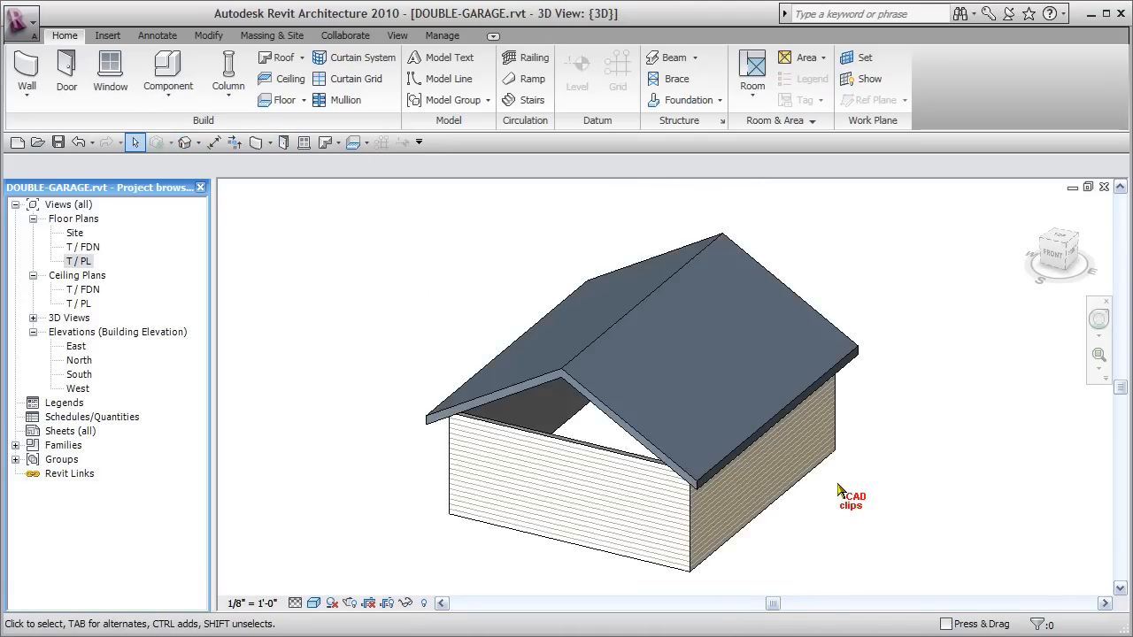
# Step: Attach the top of the garage's front gable-end wall to the roof
pyautogui.click(589, 462)
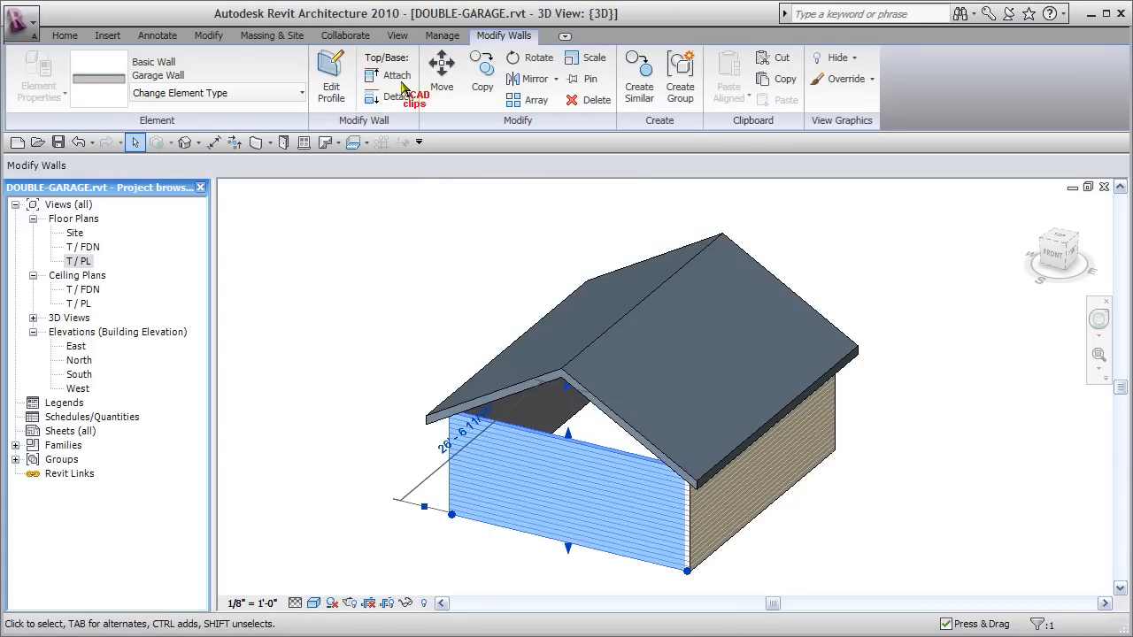
pyautogui.click(390, 75)
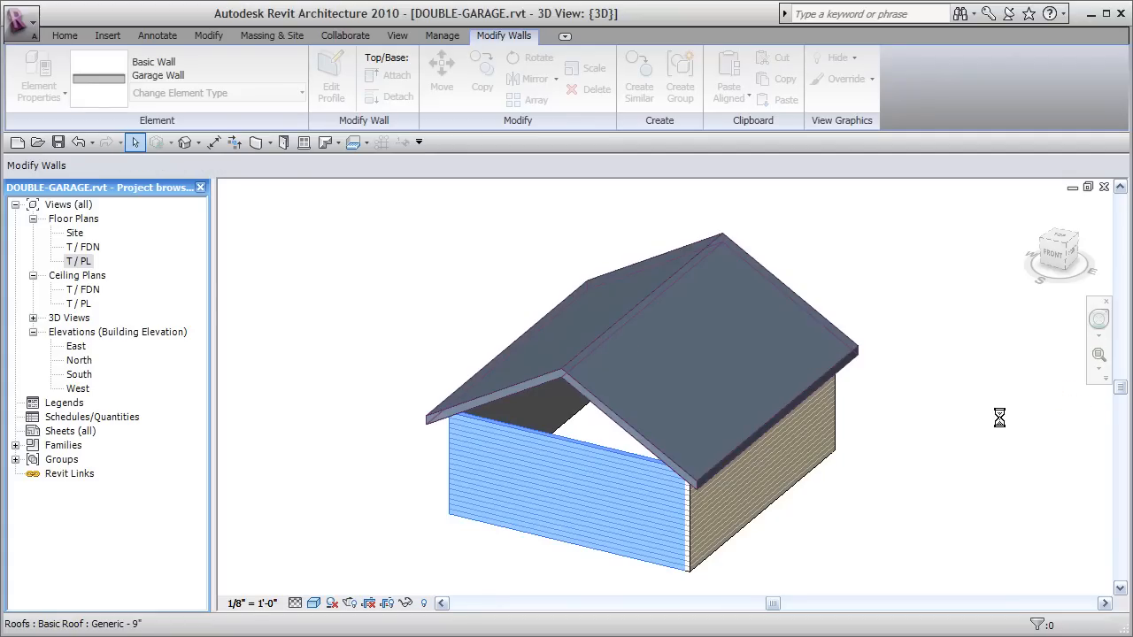
pyautogui.click(927, 458)
# Step: Attach the top of the garage's back gable-end wall to the roof
pyautogui.keyDown('shift'); pyautogui.moveTo(950, 428); pyautogui.dragTo(698, 436, button='middle'); pyautogui.keyUp('shift')
pyautogui.click(708, 451)
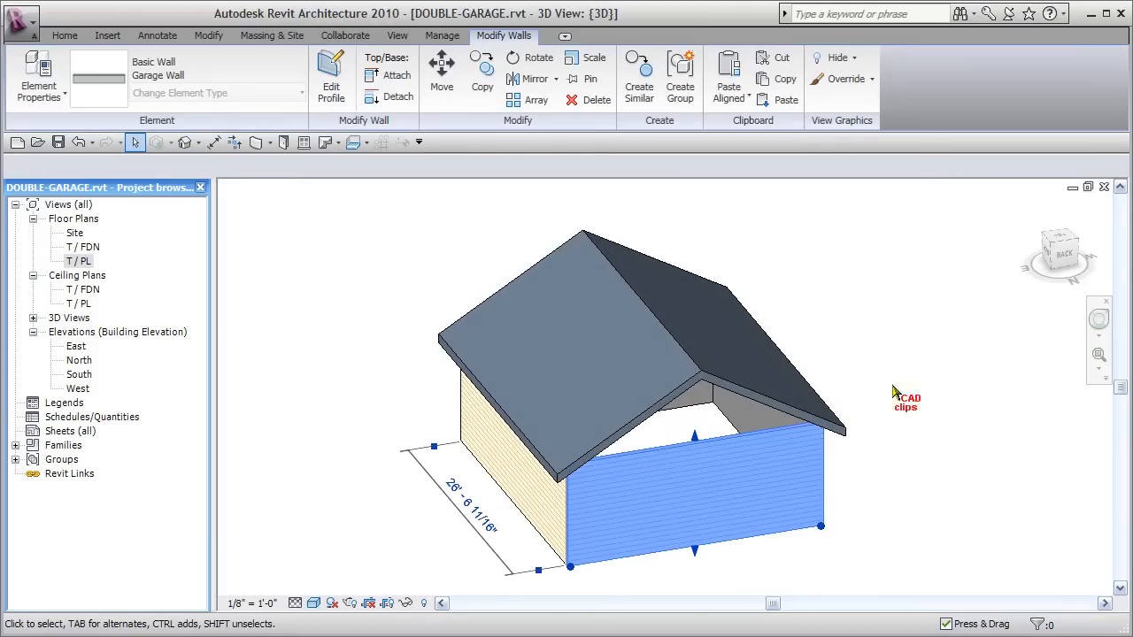
pyautogui.click(408, 78)
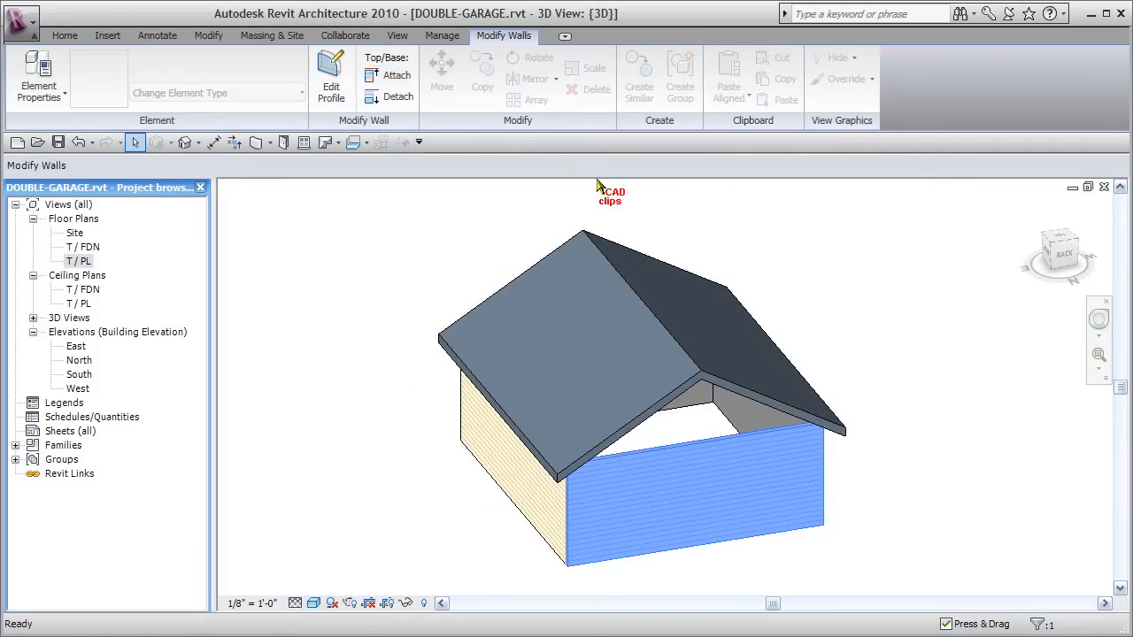
pyautogui.click(972, 479)
pyautogui.keyDown('shift'); pyautogui.moveTo(711, 523); pyautogui.dragTo(947, 480, button='middle'); pyautogui.keyUp('shift')
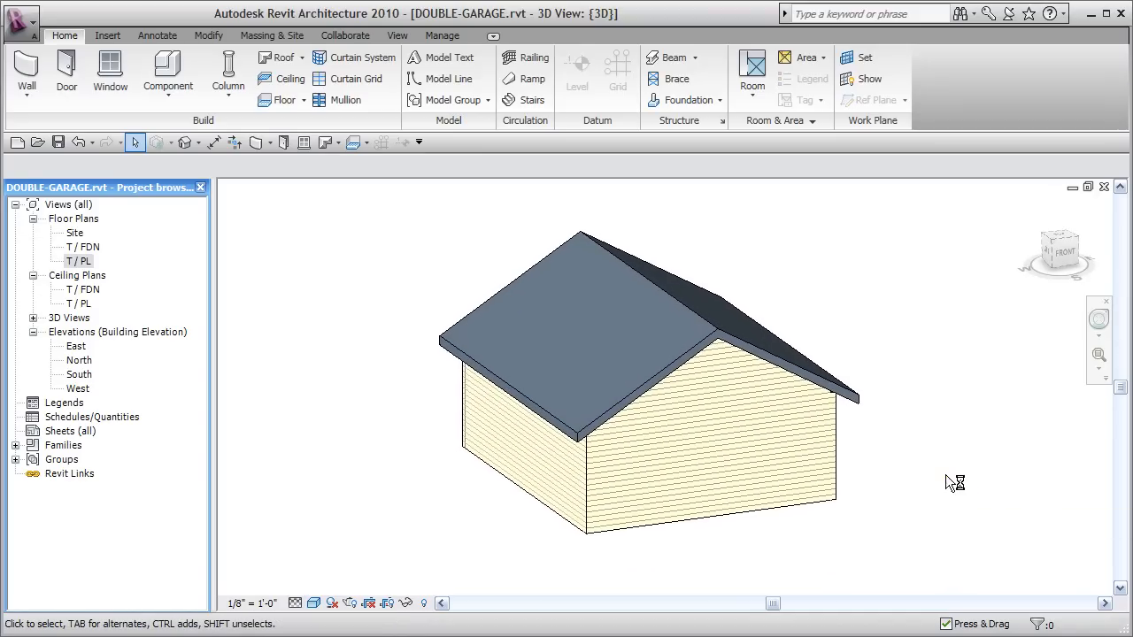